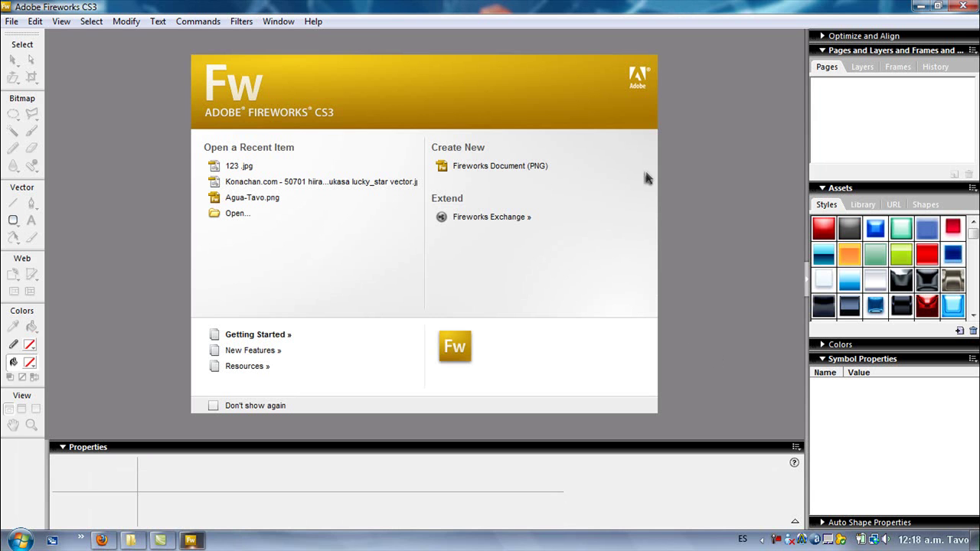
# - Open the desktop image 123 .jpg in Adobe Fireworks
pyautogui.click(53, 542)
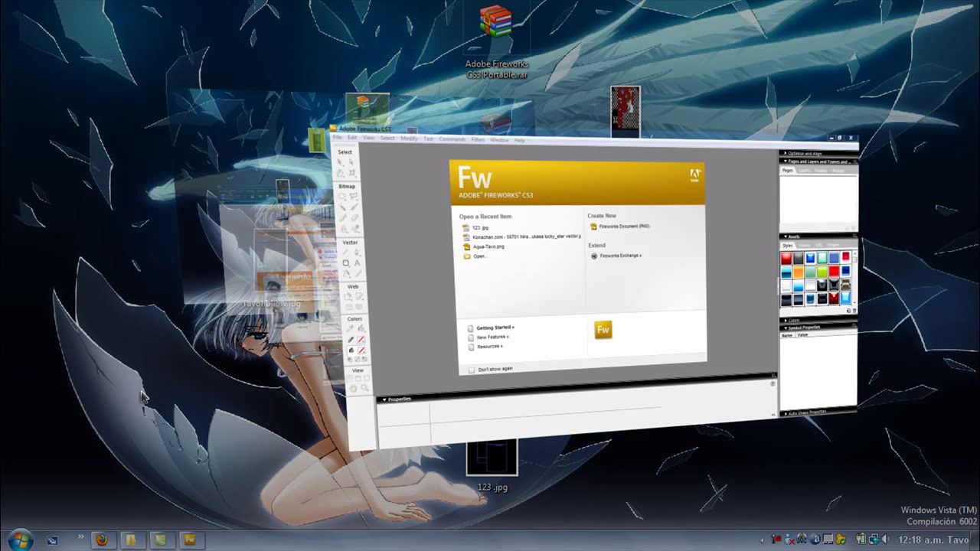
pyautogui.click(541, 431)
pyautogui.moveTo(488, 446); pyautogui.dragTo(194, 545)
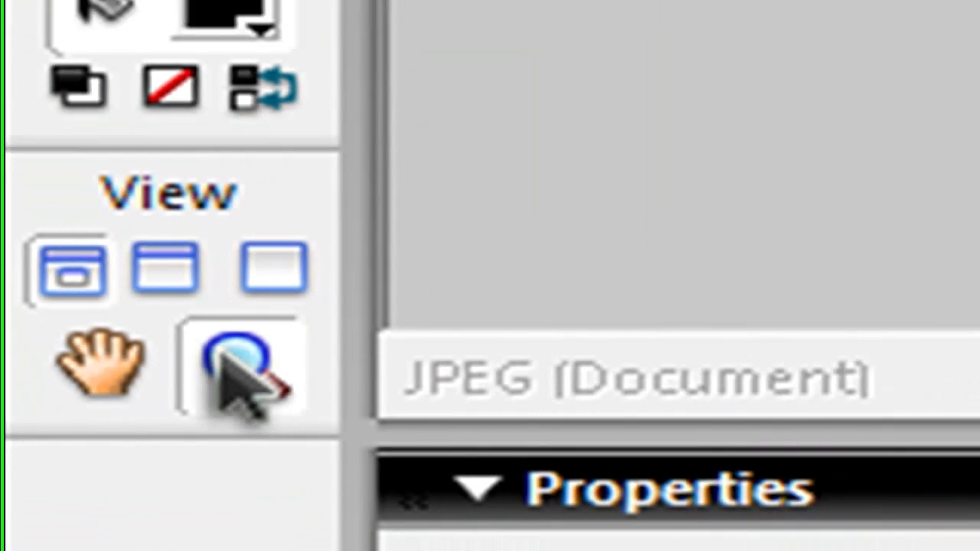
# - Draw a black rounded rectangle about 980 by 90 px over the layout's top banner and apply the Chrome Misc 013 style
pyautogui.click(337, 355)
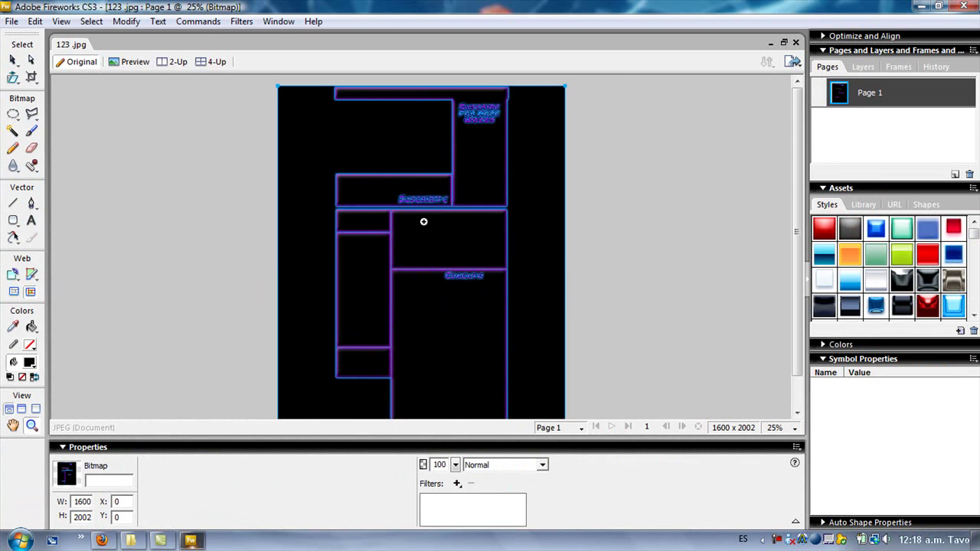
pyautogui.click(423, 221)
pyautogui.click(423, 221)
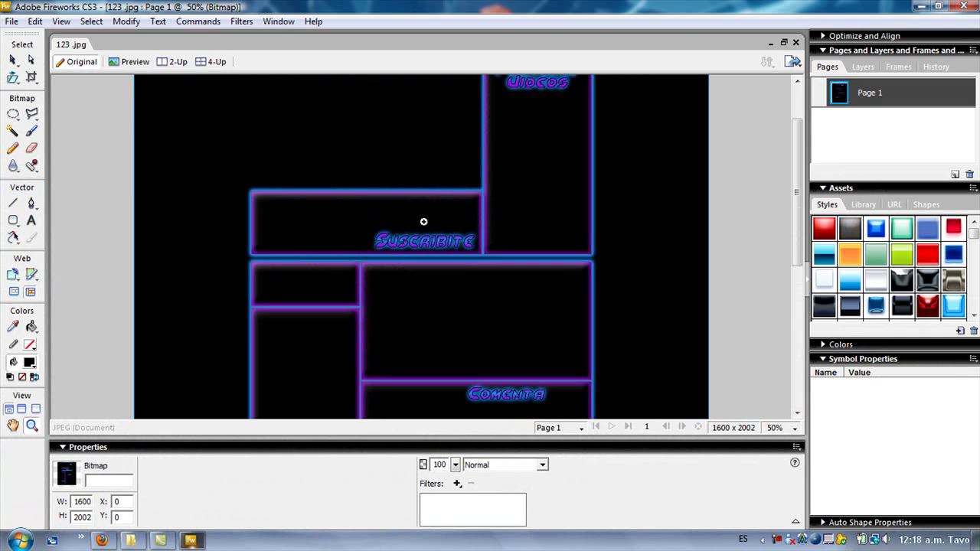
pyautogui.click(423, 221)
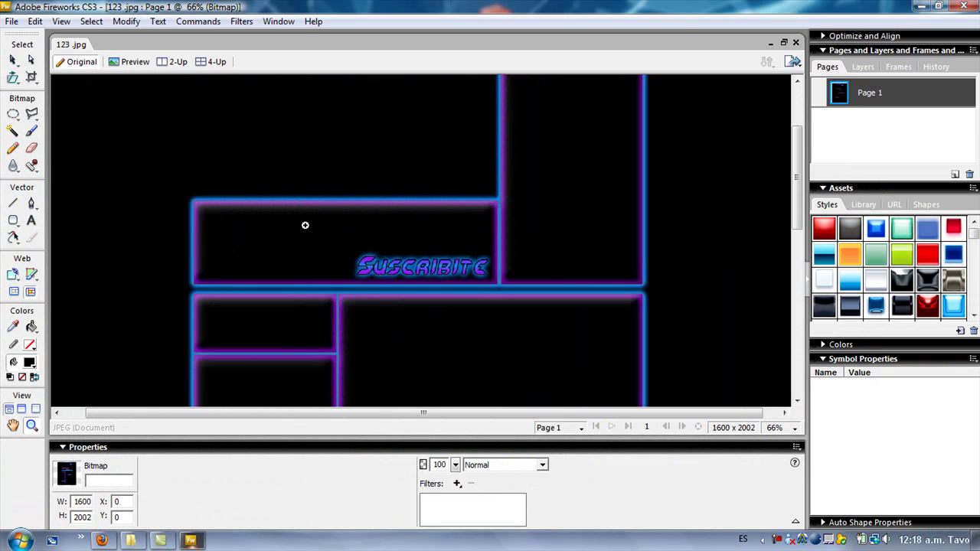
pyautogui.rightClick(351, 179)
pyautogui.click(394, 204)
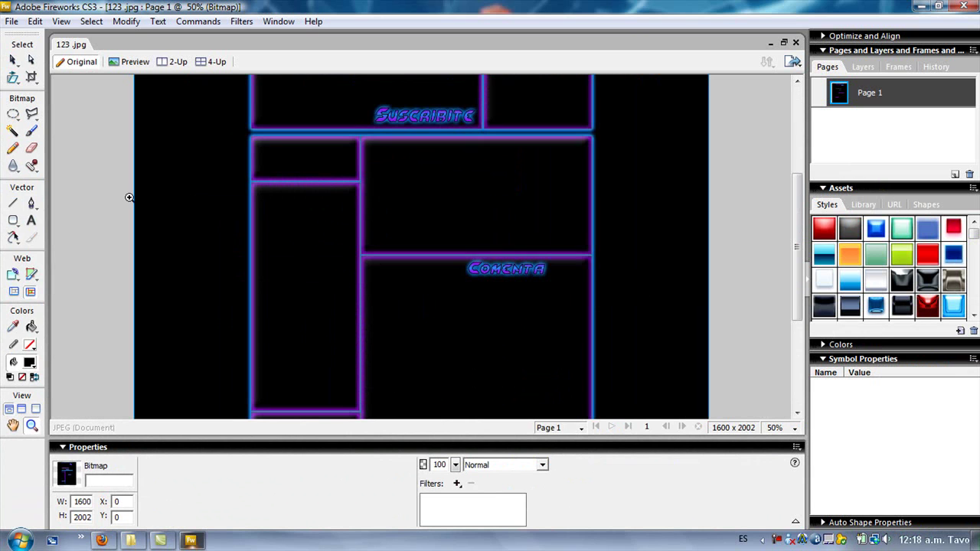
pyautogui.click(13, 220)
pyautogui.click(166, 223)
pyautogui.moveTo(795, 201); pyautogui.dragTo(788, 103)
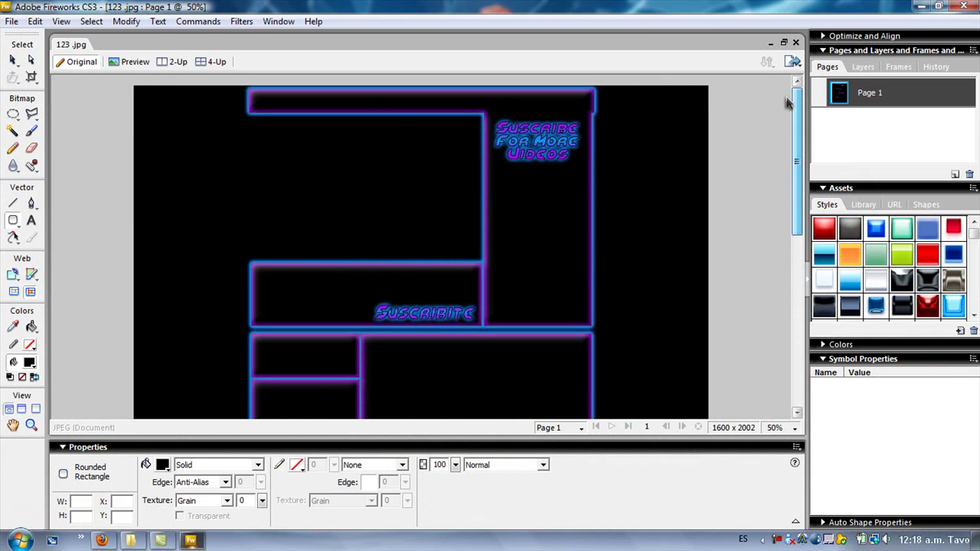
pyautogui.moveTo(595, 83)
pyautogui.mouseDown()
pyautogui.moveTo(555, 111)
pyautogui.moveTo(411, 125)
pyautogui.moveTo(244, 118)
pyautogui.moveTo(287, 103)
pyautogui.mouseUp()
pyautogui.press('v')
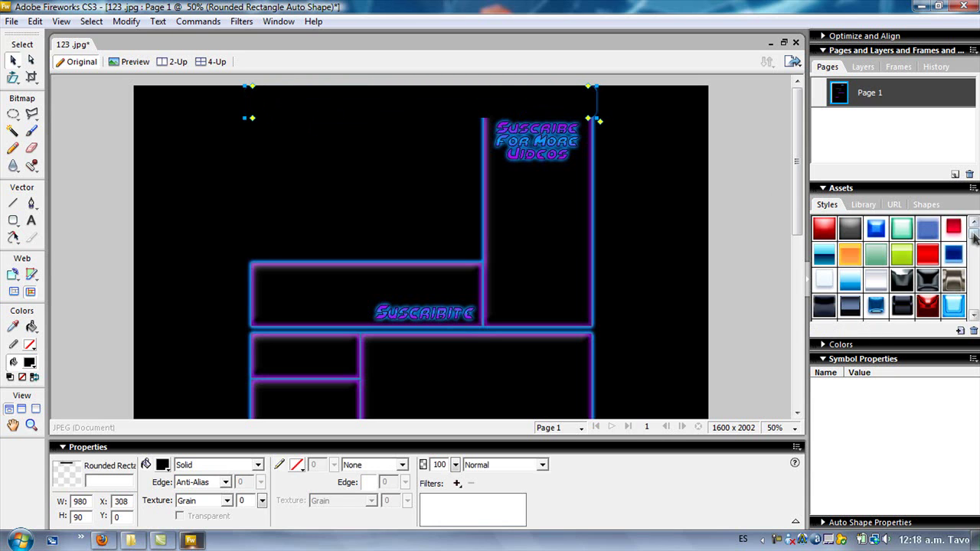
pyautogui.scroll(-3, 973, 238)
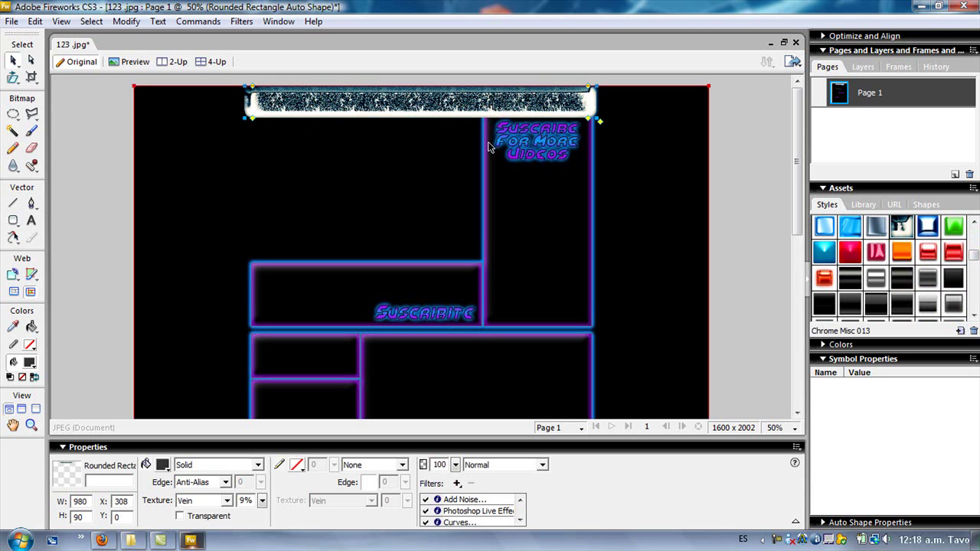
# - Cover the "Suscribe For More Videos" column with a slightly rounded rectangle about 320 by 592 px in the Chrome Misc 013 style
pyautogui.click(13, 220)
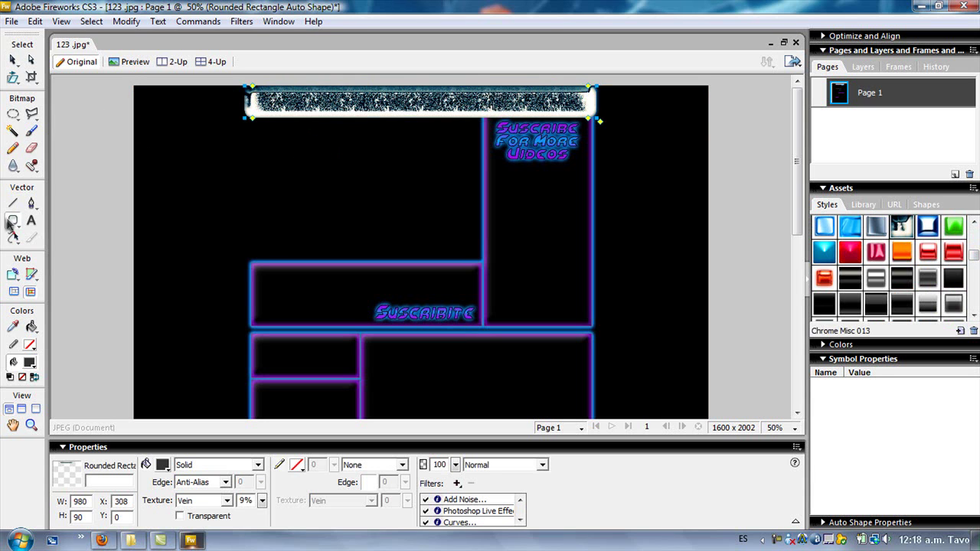
pyautogui.hotkey('ctrl', 'd')
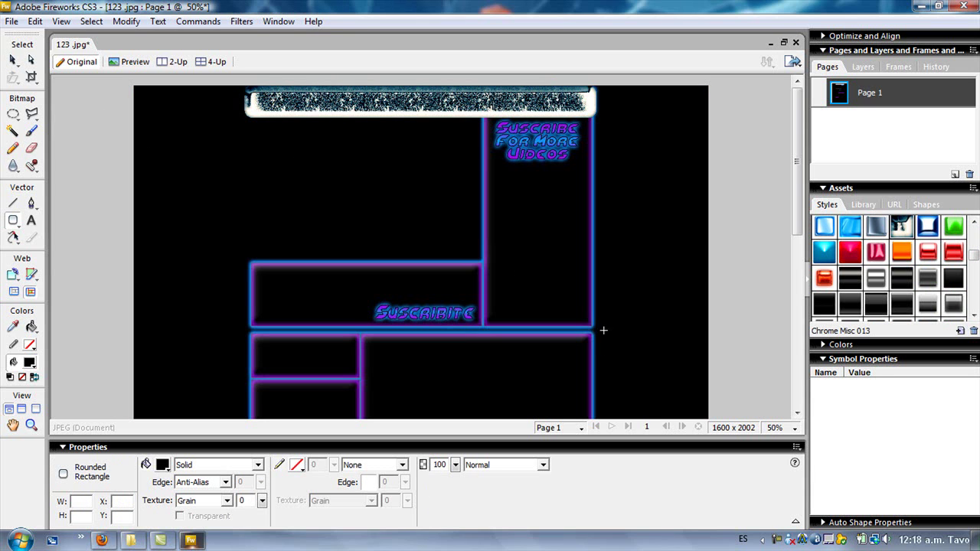
pyautogui.moveTo(595, 330)
pyautogui.mouseDown()
pyautogui.moveTo(503, 198)
pyautogui.moveTo(481, 116)
pyautogui.mouseUp()
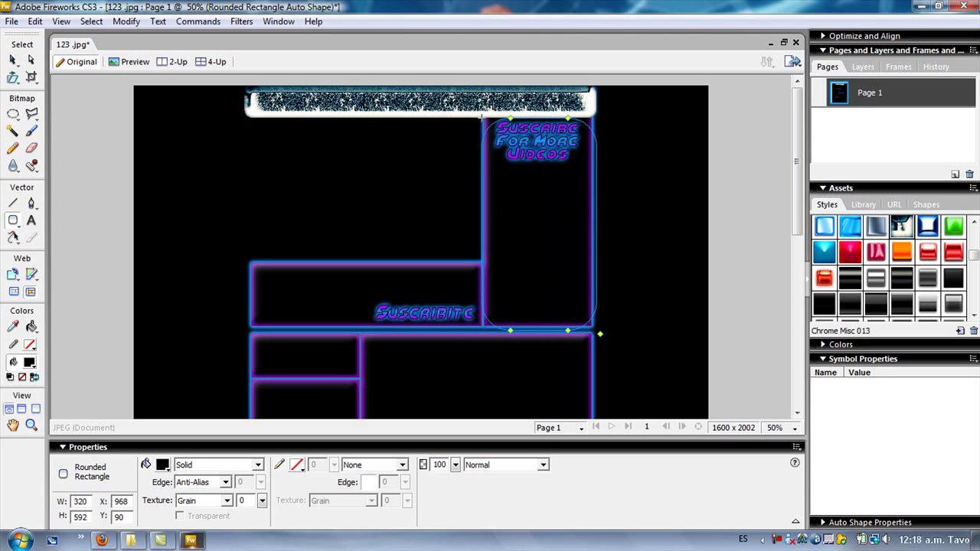
pyautogui.press('v')
pyautogui.moveTo(570, 121); pyautogui.dragTo(593, 119)
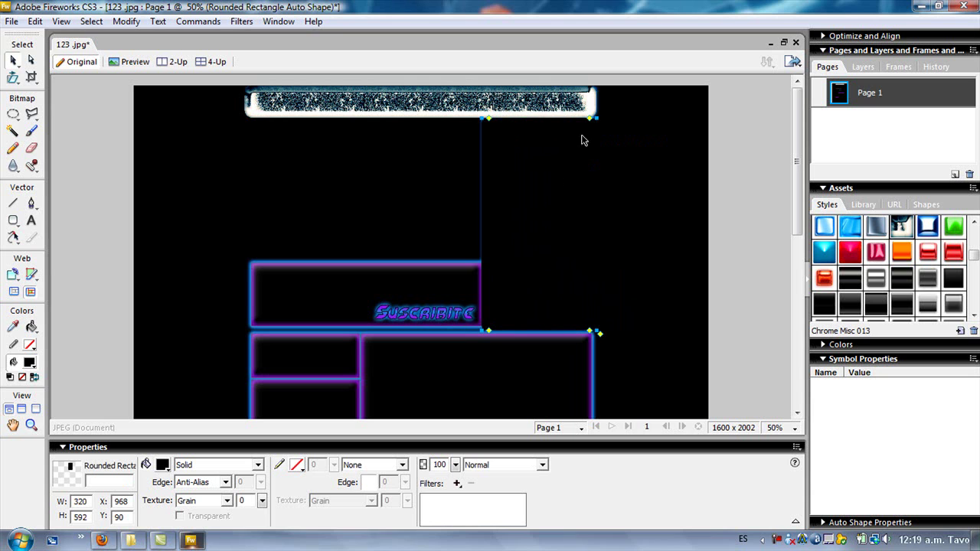
pyautogui.moveTo(531, 225); pyautogui.dragTo(531, 225)
pyautogui.click(902, 228)
pyautogui.hotkey('shift', 'Left')
pyautogui.hotkey('shift', 'Left')
pyautogui.moveTo(539, 214); pyautogui.dragTo(546, 215)
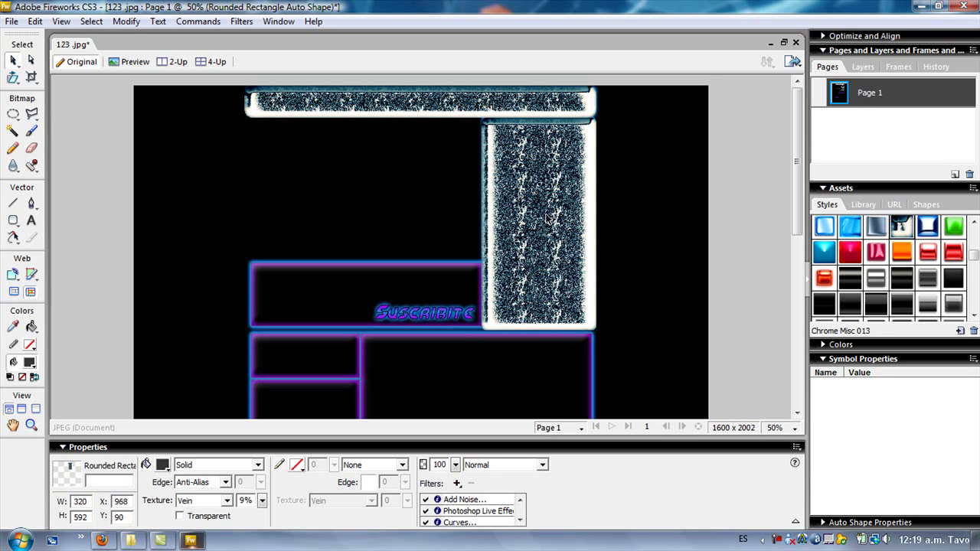
# - Cover the "Suscribite" box with a rounded rectangle about 660 by 200 px, tighten its corners and apply the Chrome Misc 013 style
pyautogui.click(13, 219)
pyautogui.click(451, 275)
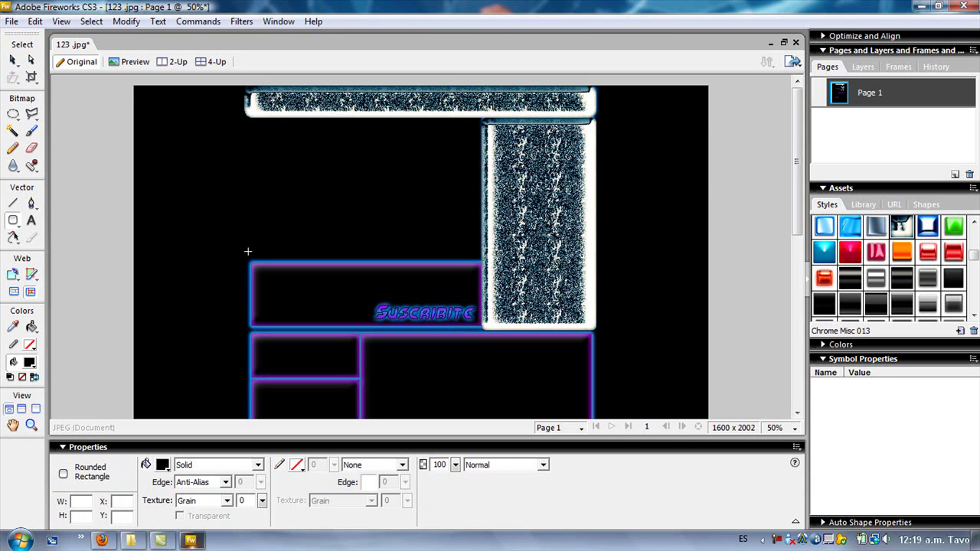
pyautogui.moveTo(244, 258)
pyautogui.mouseDown()
pyautogui.moveTo(354, 316)
pyautogui.moveTo(485, 332)
pyautogui.mouseUp()
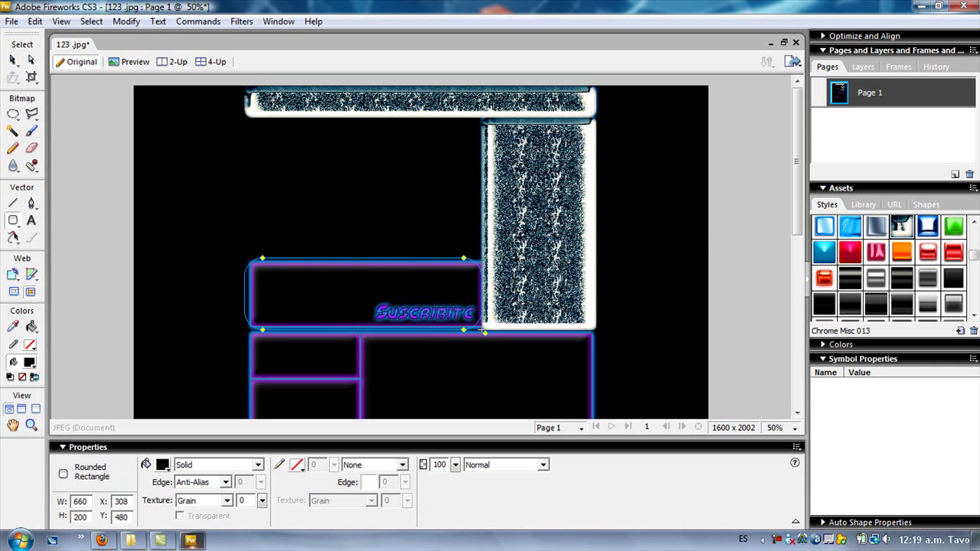
pyautogui.press('v')
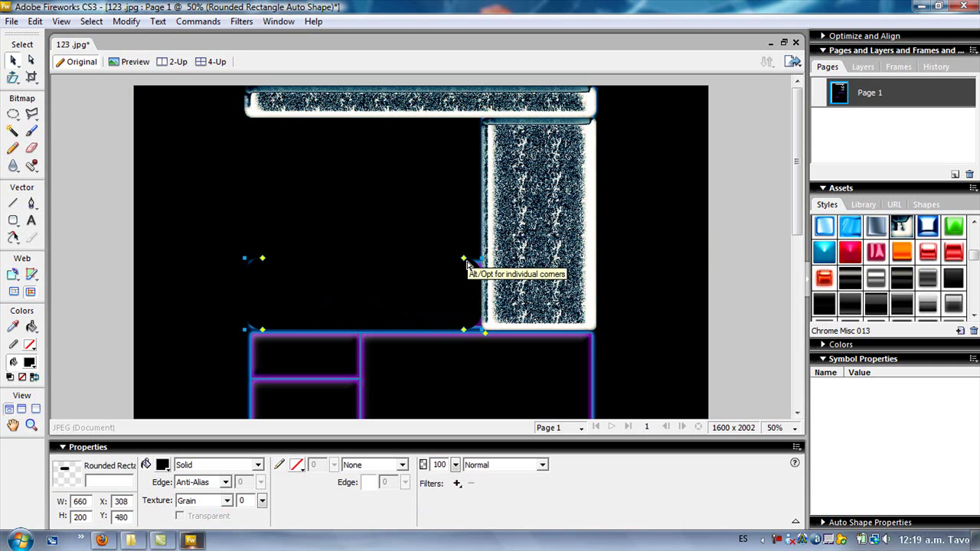
pyautogui.moveTo(466, 261); pyautogui.dragTo(473, 261)
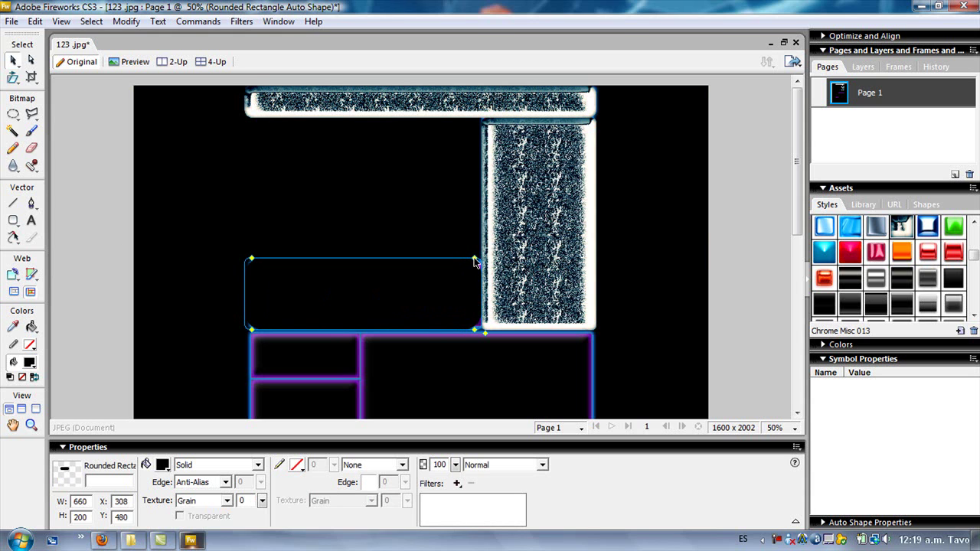
pyautogui.click(901, 224)
pyautogui.click(902, 226)
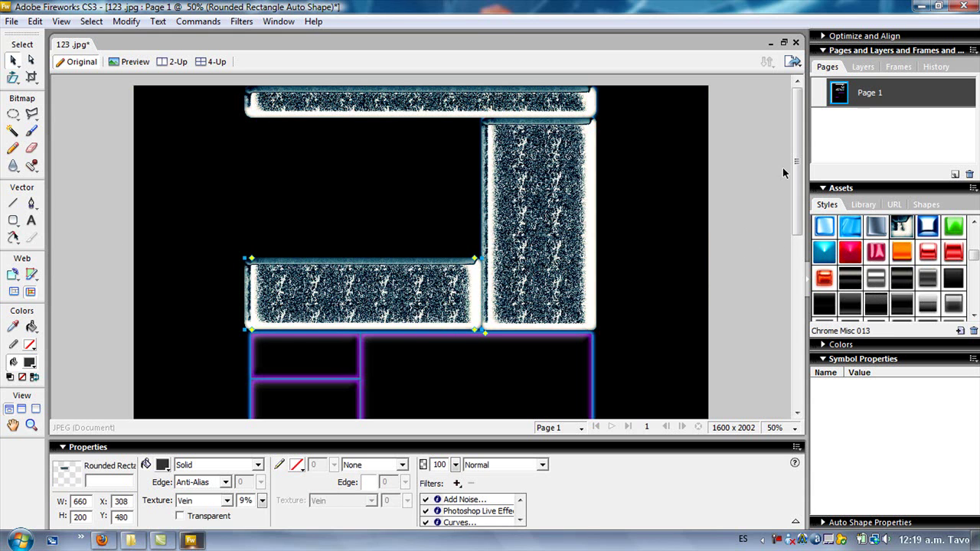
# - Cover the box above "Comenta" with a rounded rectangle about 660 by 340 px, tighten its corners and apply Chrome Misc 013
pyautogui.moveTo(796, 172); pyautogui.dragTo(799, 211)
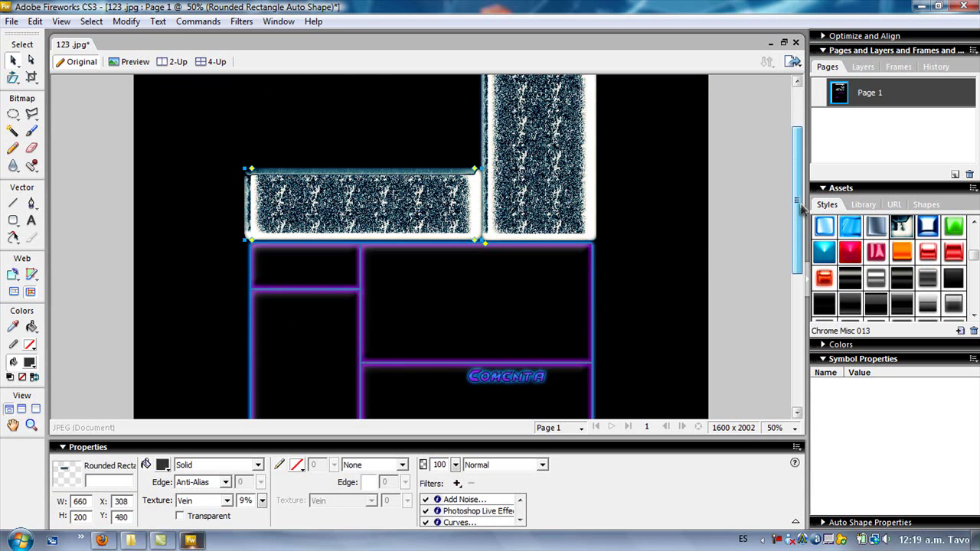
pyautogui.click(13, 221)
pyautogui.click(600, 239)
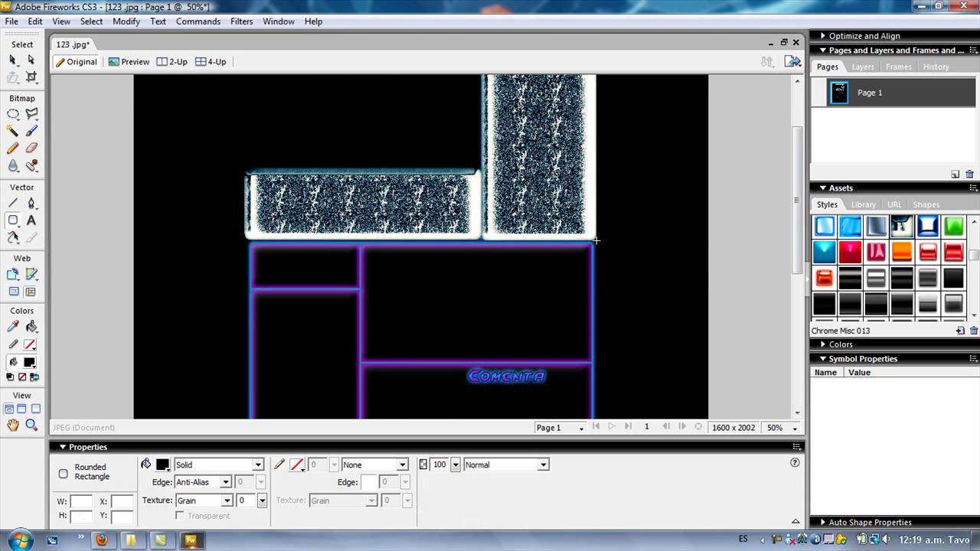
pyautogui.moveTo(596, 240)
pyautogui.mouseDown()
pyautogui.moveTo(405, 324)
pyautogui.moveTo(353, 372)
pyautogui.moveTo(358, 362)
pyautogui.mouseUp()
pyautogui.press('v')
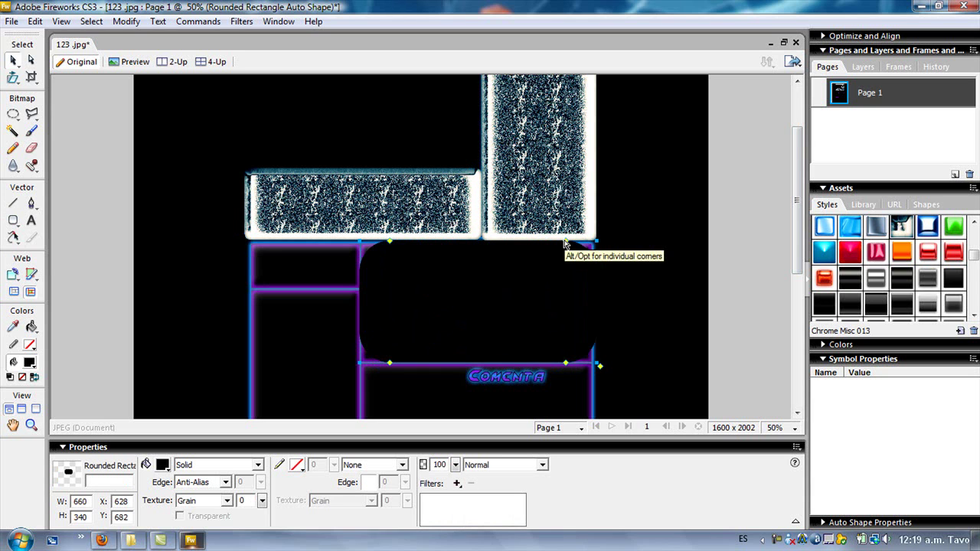
pyautogui.moveTo(570, 246); pyautogui.dragTo(586, 248)
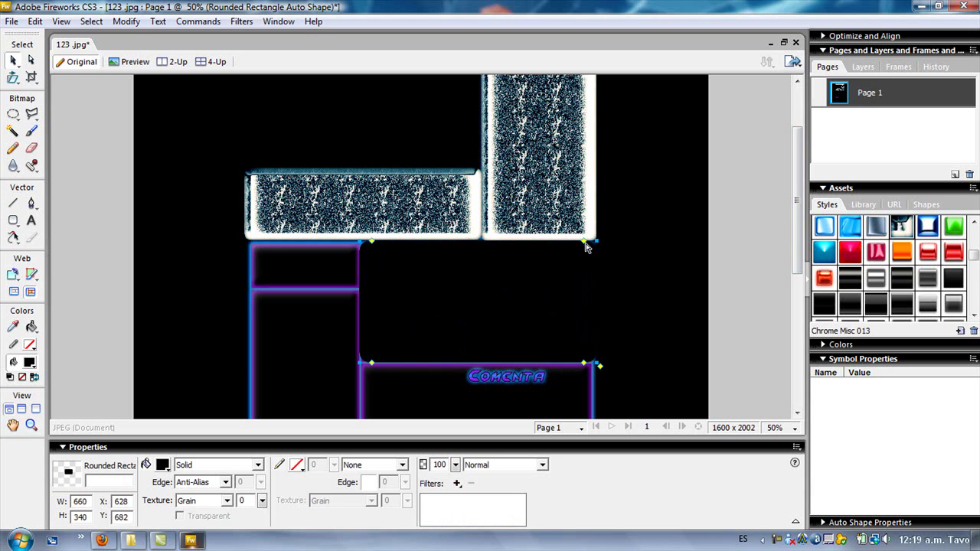
pyautogui.click(901, 226)
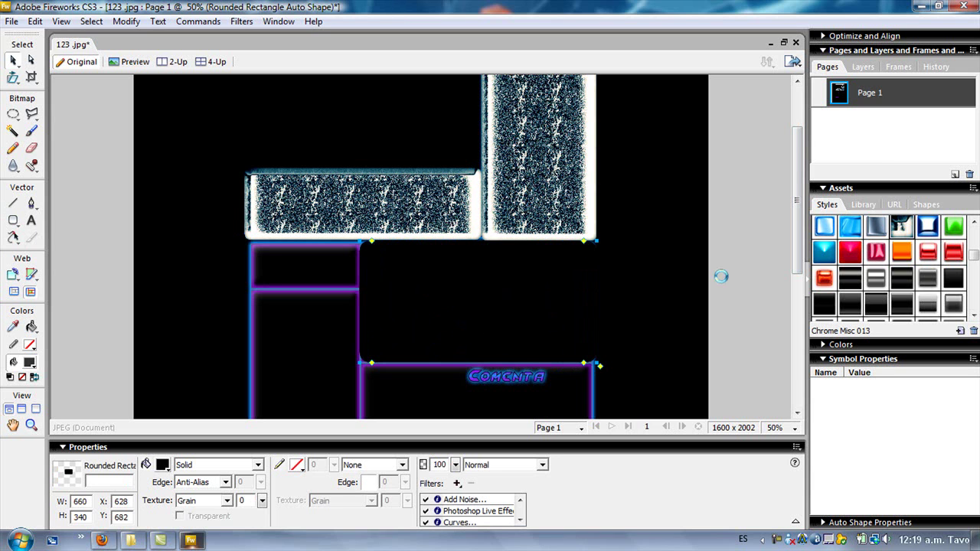
# - Draw a rectangle about 330 by 138 px over the small box below the "Suscribite" panel, square its corners and apply Chrome Misc 013
pyautogui.click(13, 220)
pyautogui.moveTo(240, 241)
pyautogui.mouseDown()
pyautogui.moveTo(317, 286)
pyautogui.moveTo(362, 294)
pyautogui.mouseUp()
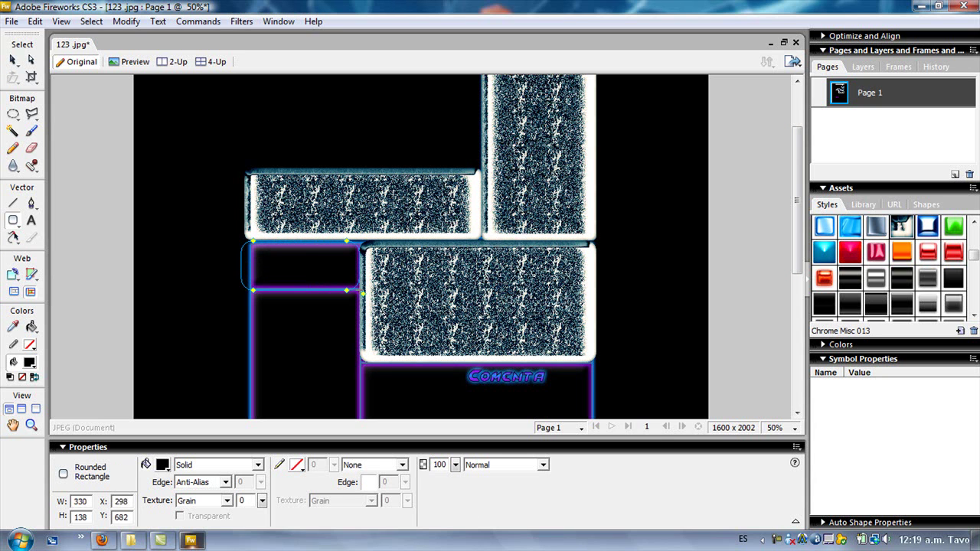
pyautogui.press('v')
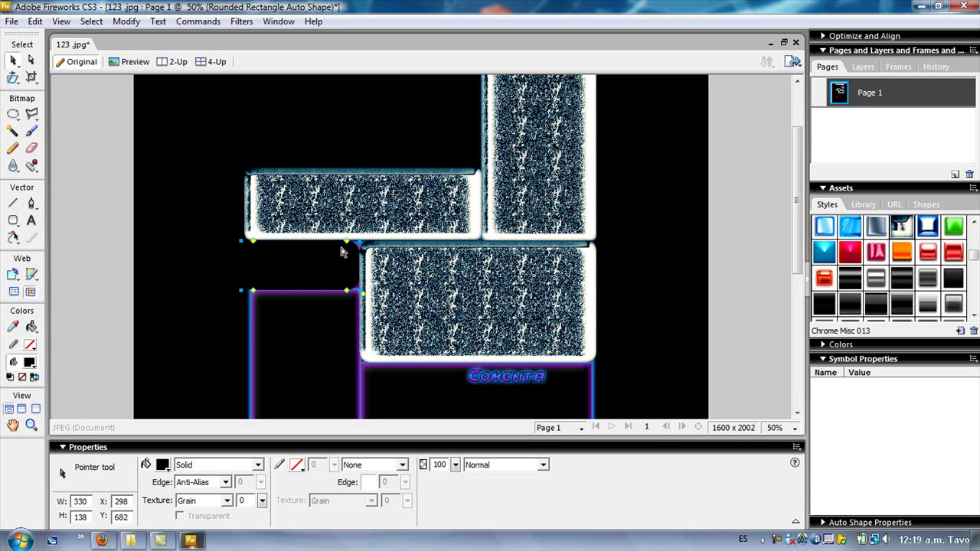
pyautogui.moveTo(348, 247); pyautogui.dragTo(359, 246)
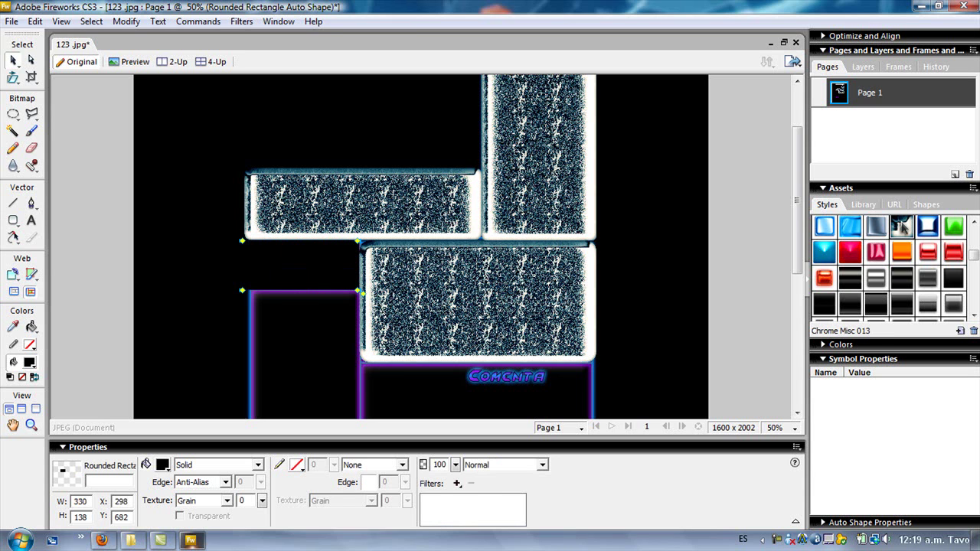
pyautogui.click(903, 227)
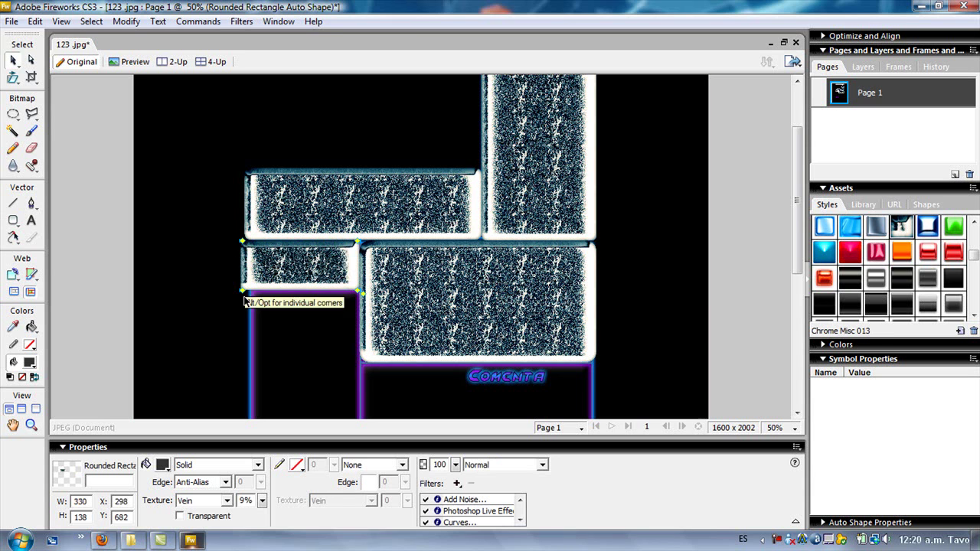
# - Resize the small chrome box to about 320 by 128 px, in line with the panel above, and slightly round its corners
pyautogui.click(227, 294)
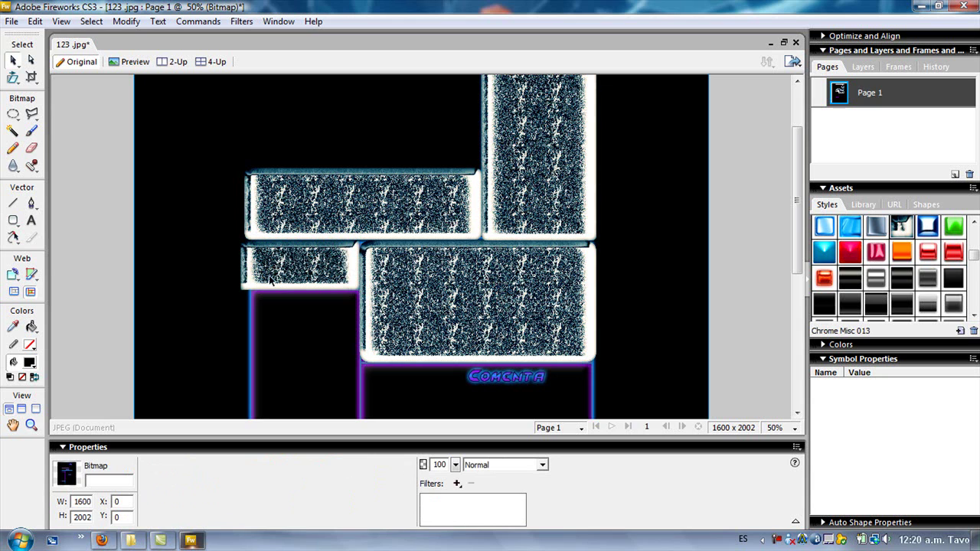
pyautogui.click(277, 268)
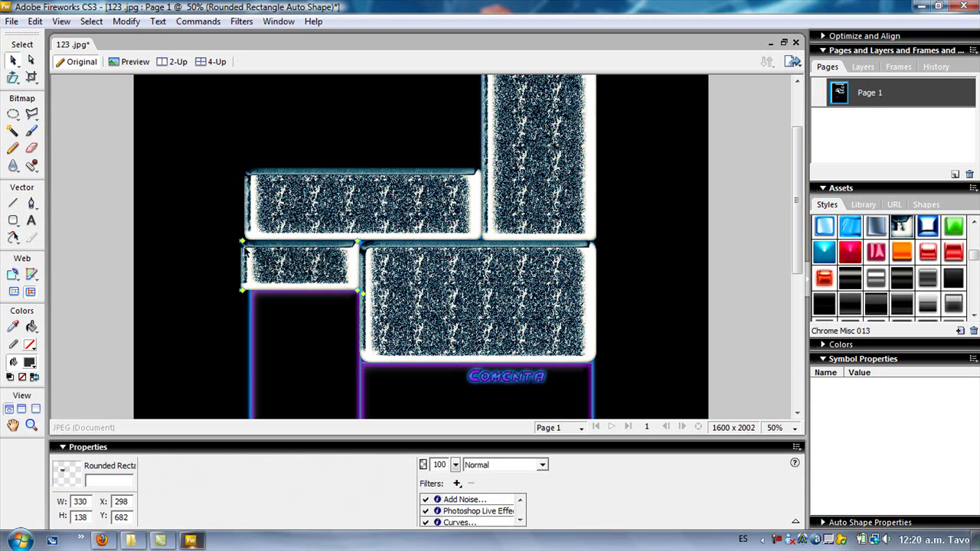
pyautogui.click(242, 243)
pyautogui.moveTo(243, 245); pyautogui.dragTo(247, 241)
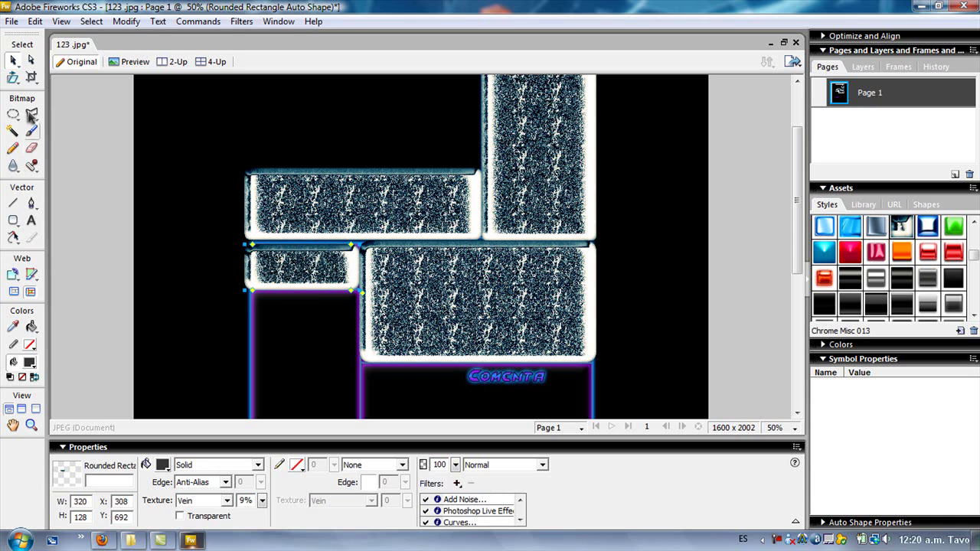
# - Cover the tall "Comenta" section with a slightly rounded rectangle about 660 by 890 px and apply the Chrome Misc 013 style
pyautogui.click(11, 221)
pyautogui.moveTo(798, 174); pyautogui.dragTo(776, 248)
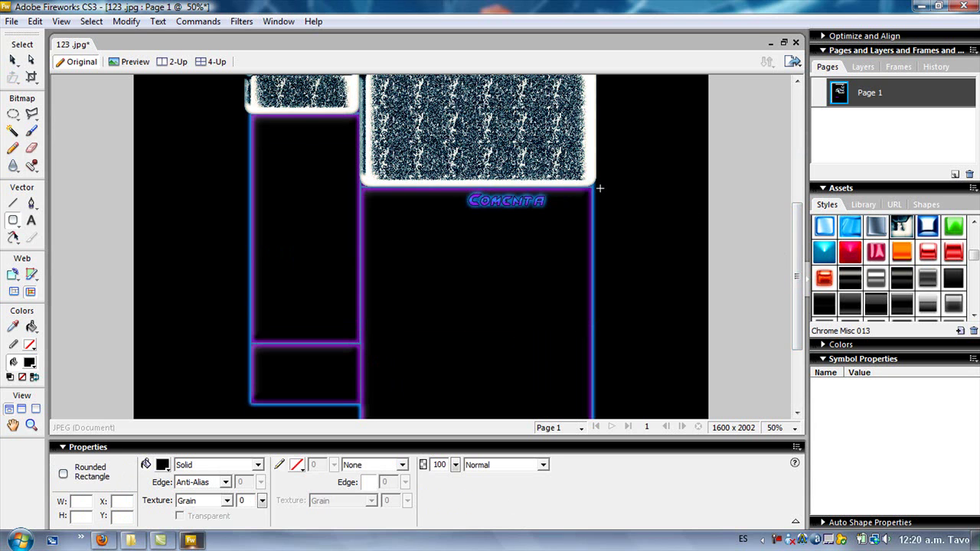
pyautogui.moveTo(596, 186); pyautogui.dragTo(367, 382)
pyautogui.press('v')
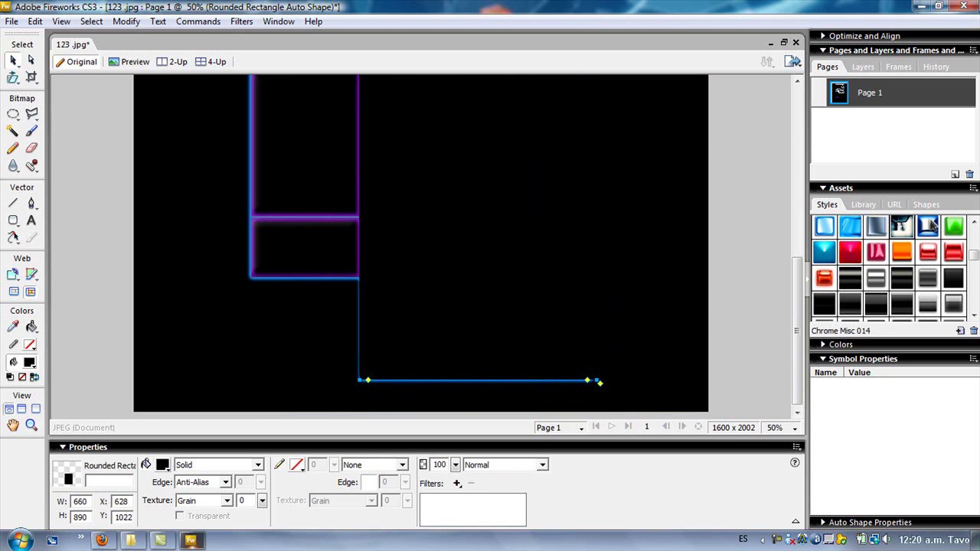
pyautogui.click(903, 229)
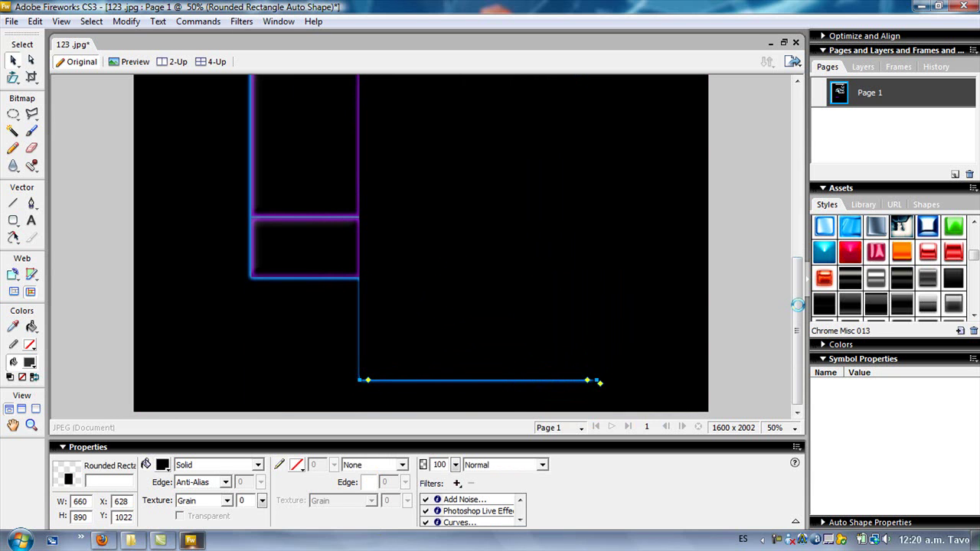
pyautogui.moveTo(794, 294); pyautogui.dragTo(818, 252)
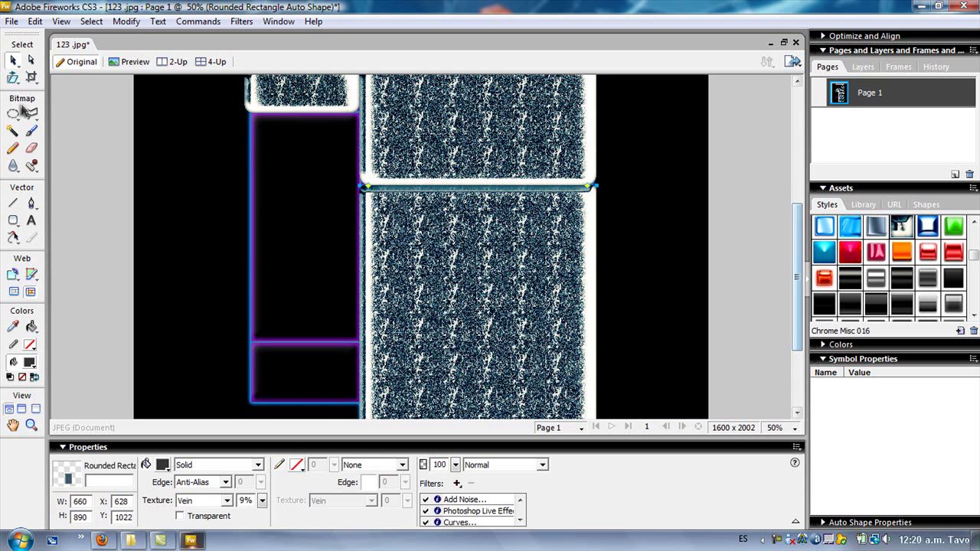
# - Cover the two boxes below the small chrome panel with one rounded rectangle about 320 by 802 px and apply the Chrome Misc 013 style
pyautogui.click(15, 222)
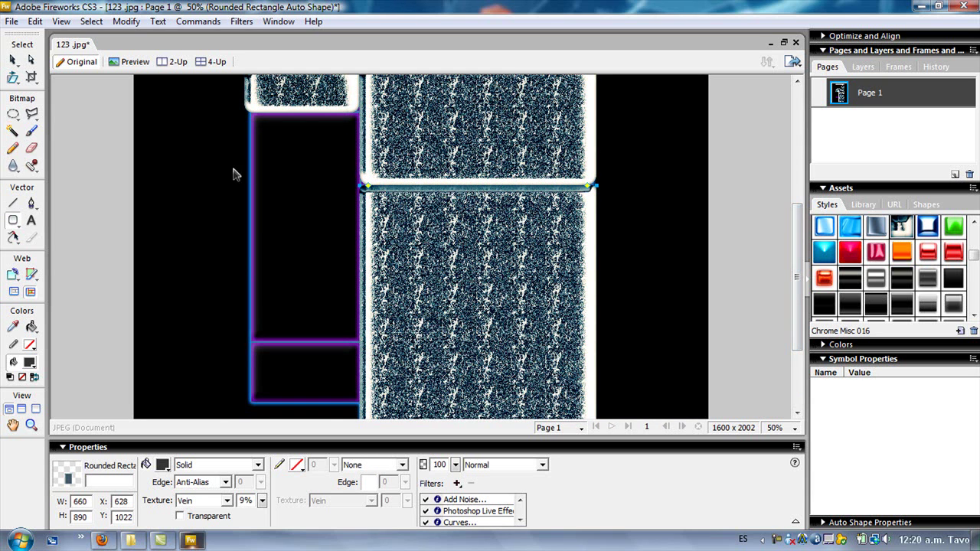
pyautogui.click(243, 114)
pyautogui.moveTo(243, 114)
pyautogui.mouseDown()
pyautogui.moveTo(349, 264)
pyautogui.moveTo(361, 410)
pyautogui.moveTo(344, 405)
pyautogui.moveTo(352, 408)
pyautogui.mouseUp()
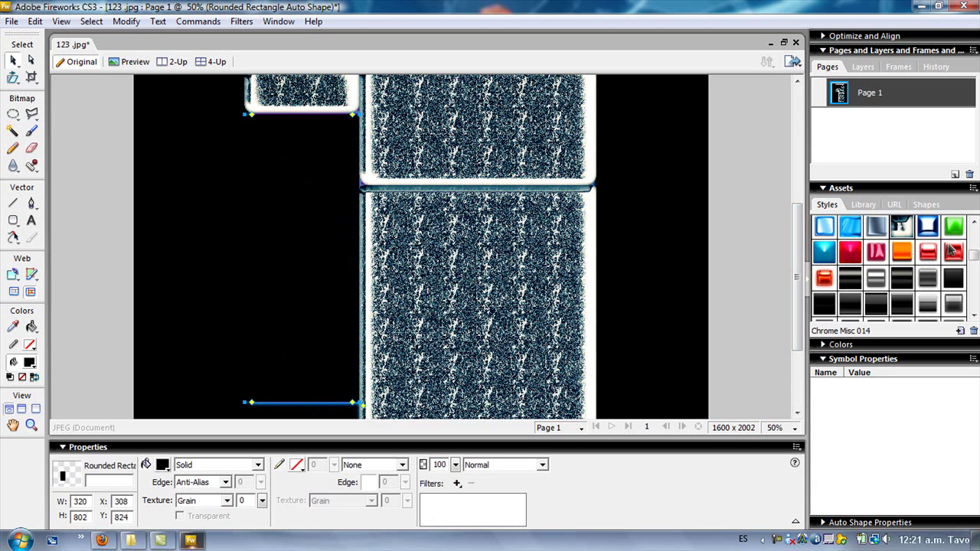
pyautogui.click(915, 228)
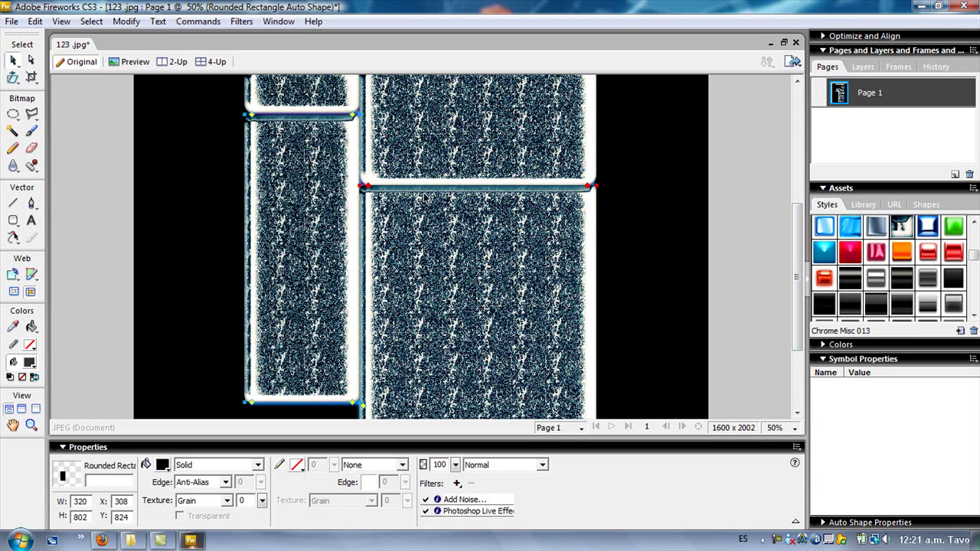
# - Add dfbz.png from the Tuto folder at the right end of the box above "Comenta" and resize it to about 215 by 319 px
pyautogui.scroll(5, 804, 236)
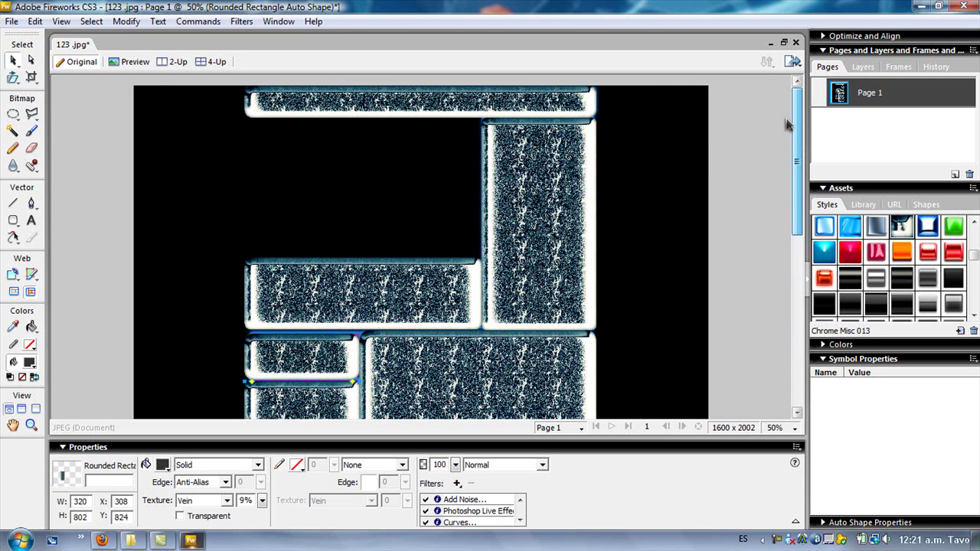
pyautogui.click(135, 541)
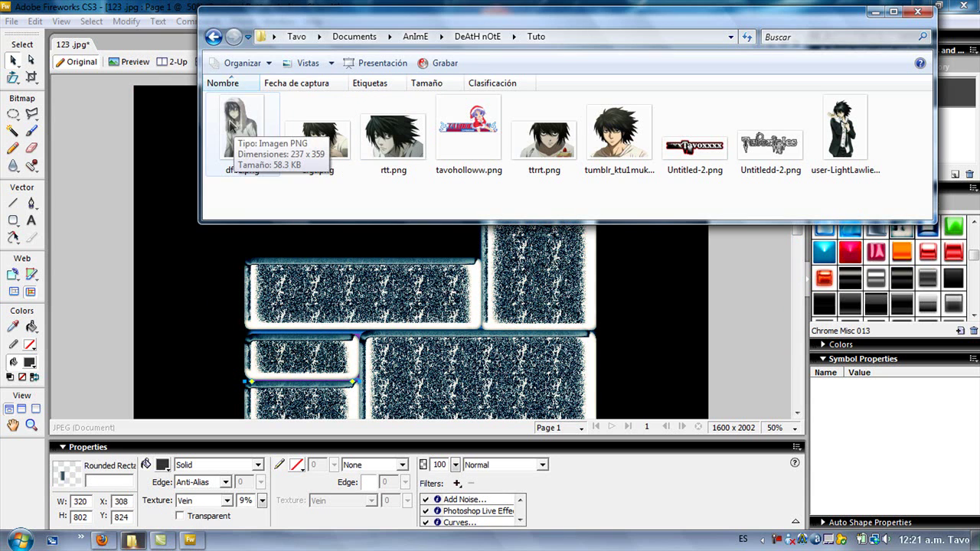
pyautogui.moveTo(231, 126); pyautogui.dragTo(474, 349)
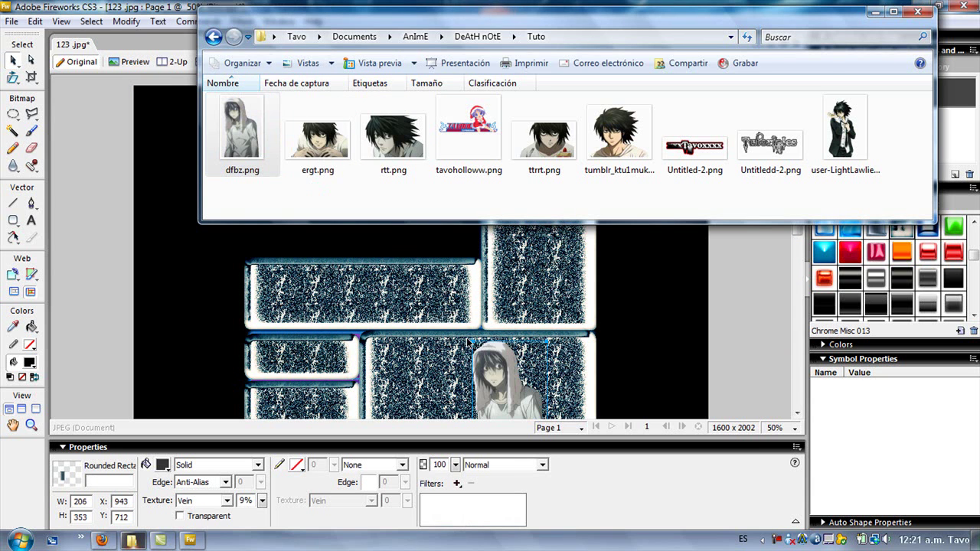
pyautogui.click(492, 375)
pyautogui.scroll(-3, 603, 249)
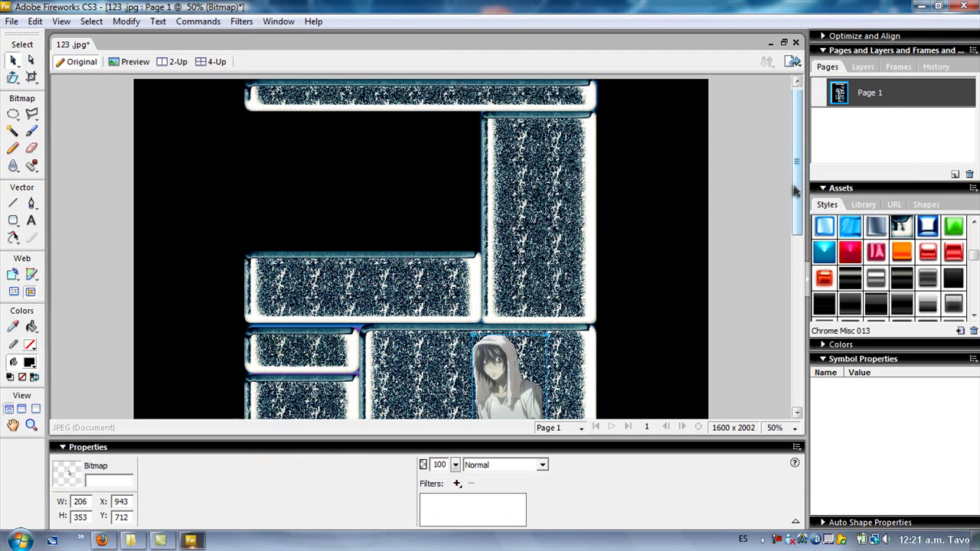
pyautogui.moveTo(489, 318); pyautogui.dragTo(535, 306)
pyautogui.moveTo(539, 303)
pyautogui.mouseDown()
pyautogui.moveTo(525, 301)
pyautogui.moveTo(535, 302)
pyautogui.mouseUp()
pyautogui.hotkey('shift', 'Right')
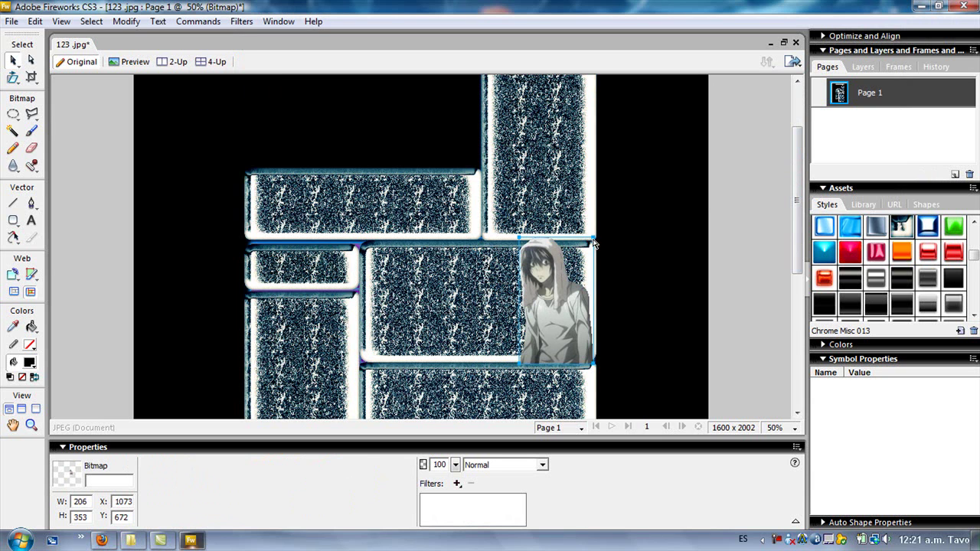
pyautogui.moveTo(594, 239); pyautogui.dragTo(596, 247)
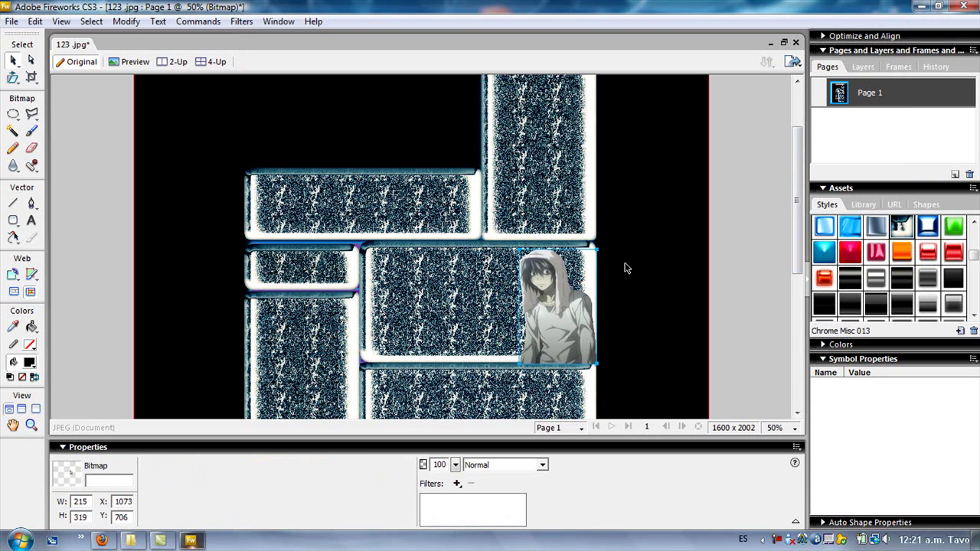
# - Add ergt.png from the Tuto folder at the right end of the wide upper panel and reduce its height to about 202 px
pyautogui.click(132, 540)
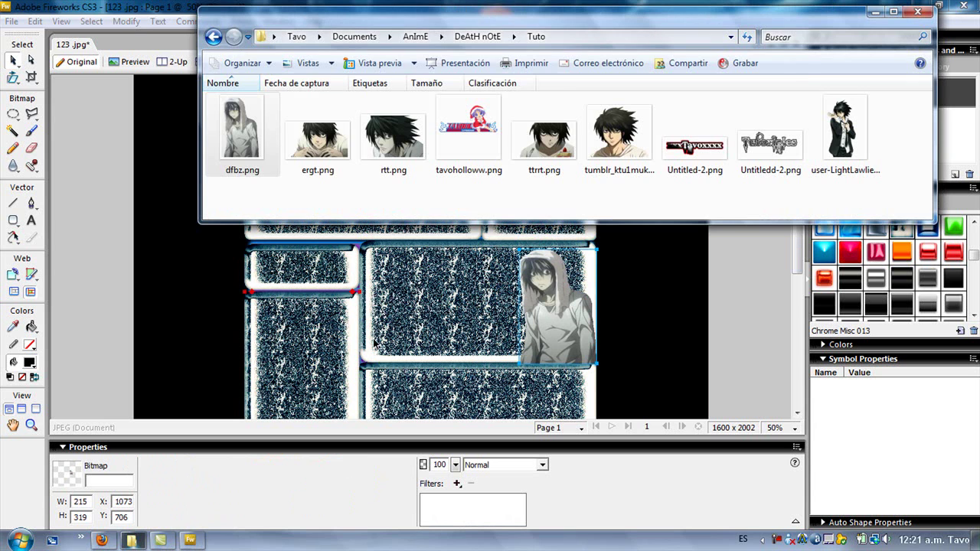
pyautogui.click(318, 142)
pyautogui.moveTo(317, 142); pyautogui.dragTo(218, 307)
pyautogui.click(141, 300)
pyautogui.moveTo(294, 360); pyautogui.dragTo(409, 226)
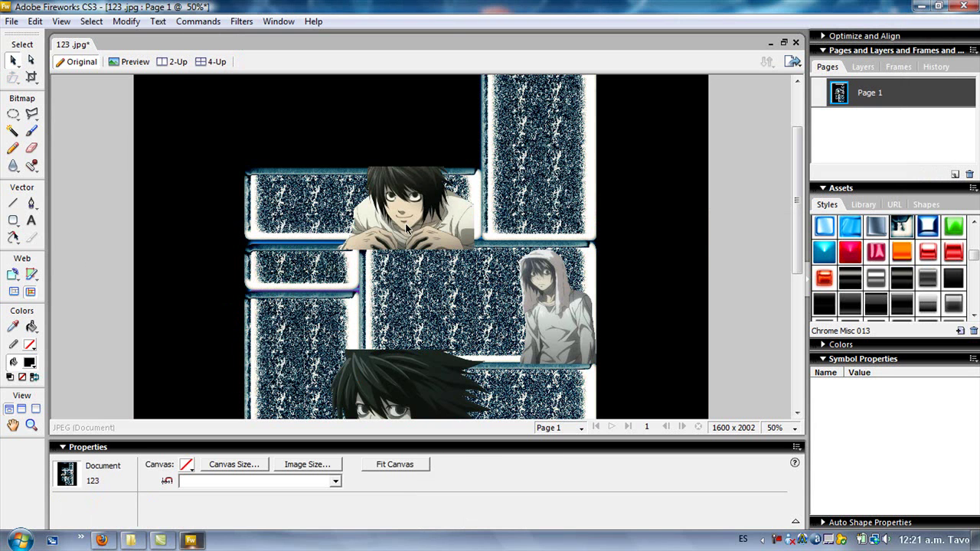
pyautogui.click(463, 231)
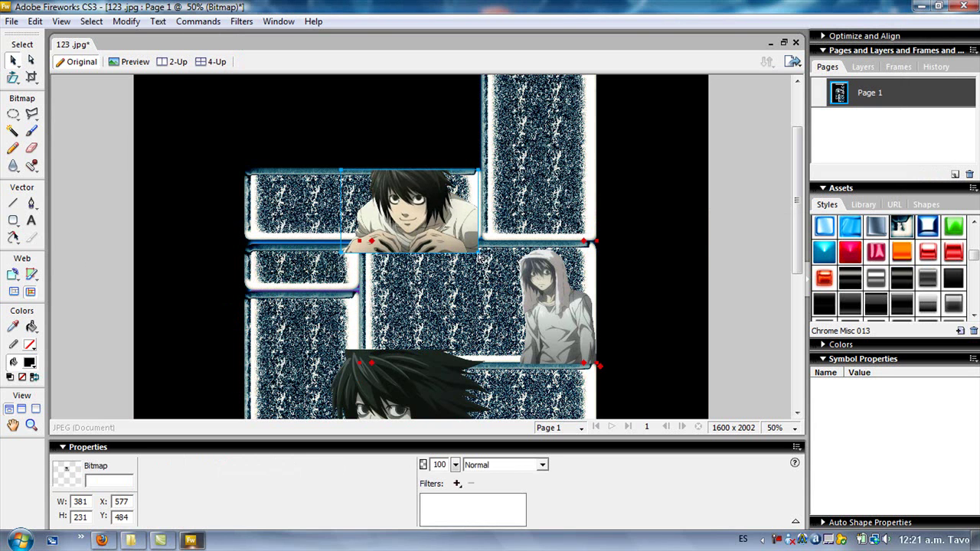
pyautogui.moveTo(477, 255)
pyautogui.mouseDown()
pyautogui.moveTo(471, 234)
pyautogui.moveTo(478, 245)
pyautogui.mouseUp()
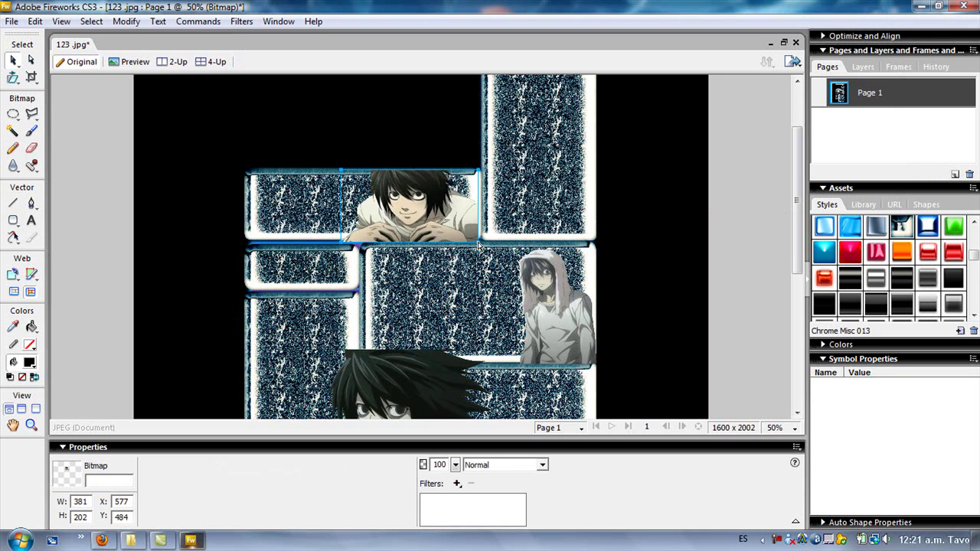
pyautogui.moveTo(406, 215); pyautogui.dragTo(410, 215)
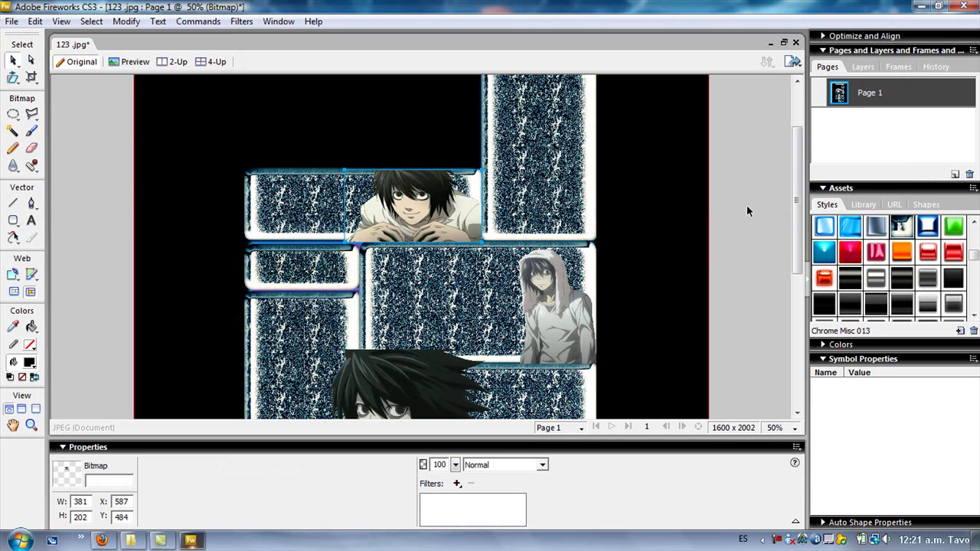
# - Move the rtt.png picture down to the right side of the tall "Comenta" section
pyautogui.scroll(-5, 442, 240)
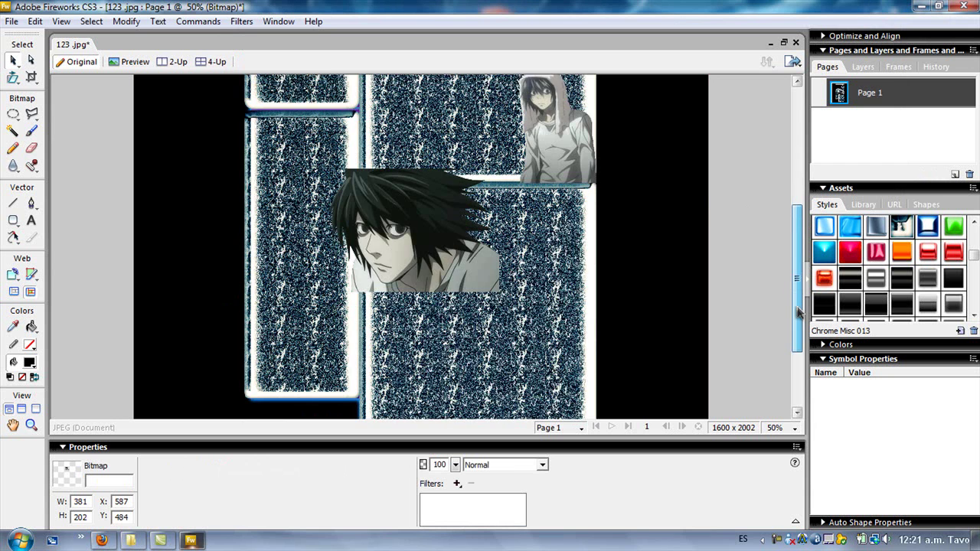
pyautogui.moveTo(442, 239); pyautogui.dragTo(488, 358)
pyautogui.moveTo(799, 263); pyautogui.dragTo(798, 163)
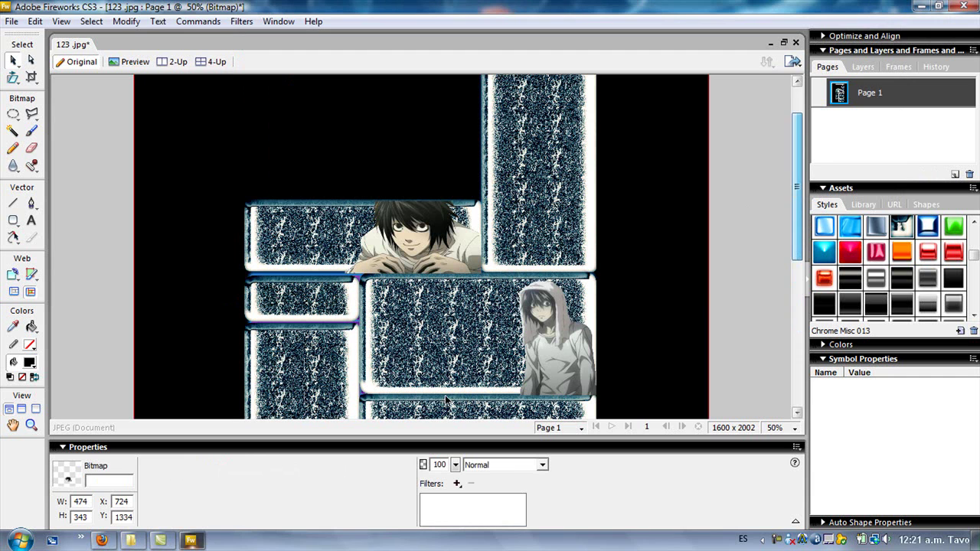
# - Add the black-suited figure picture to the tall upper panel and place the Untitledd-2.png logo at the panel's lower edge
pyautogui.click(157, 540)
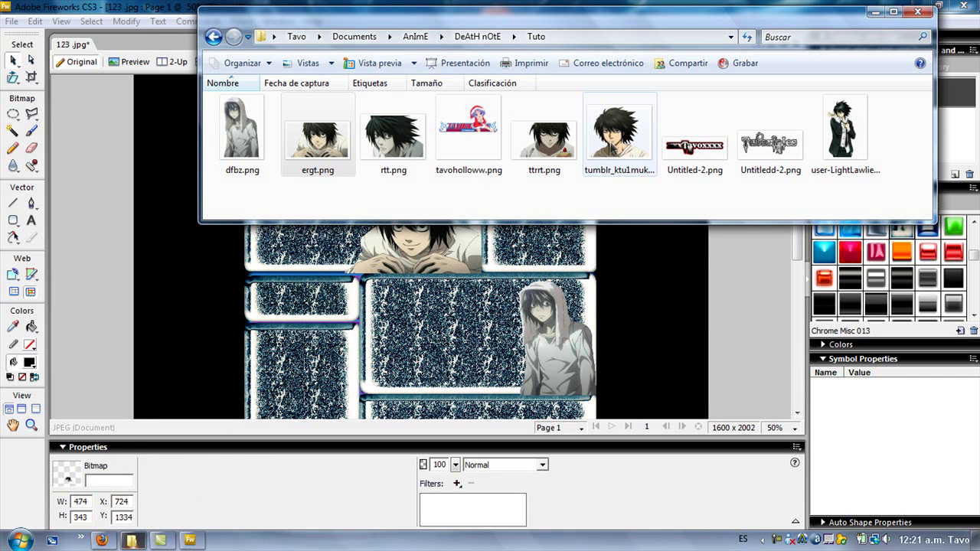
pyautogui.moveTo(844, 130); pyautogui.dragTo(675, 285)
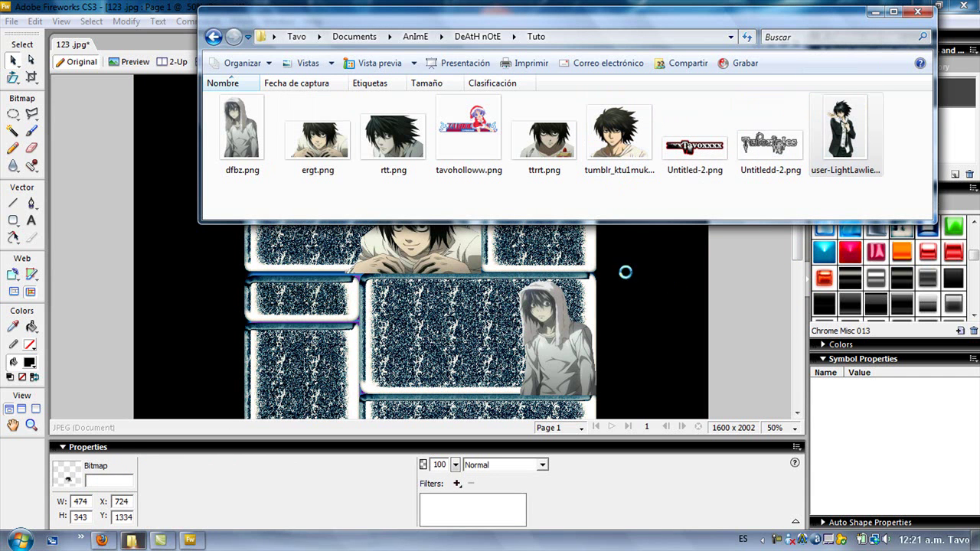
pyautogui.moveTo(646, 340); pyautogui.dragTo(534, 146)
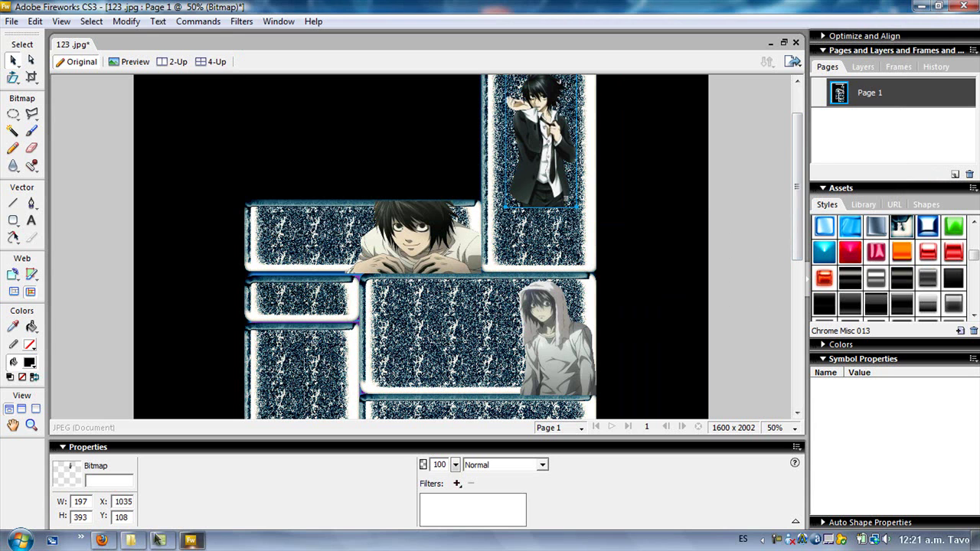
pyautogui.click(158, 542)
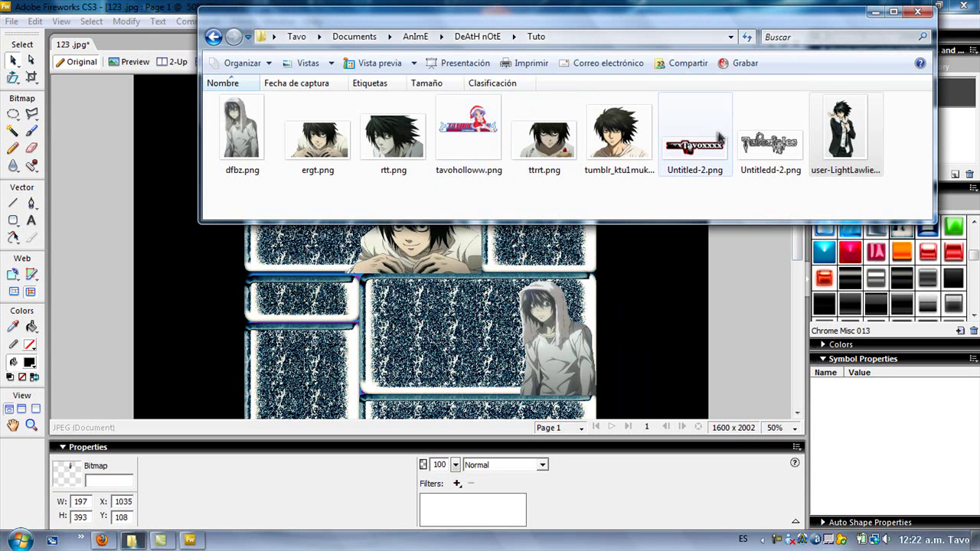
pyautogui.moveTo(758, 138); pyautogui.dragTo(662, 292)
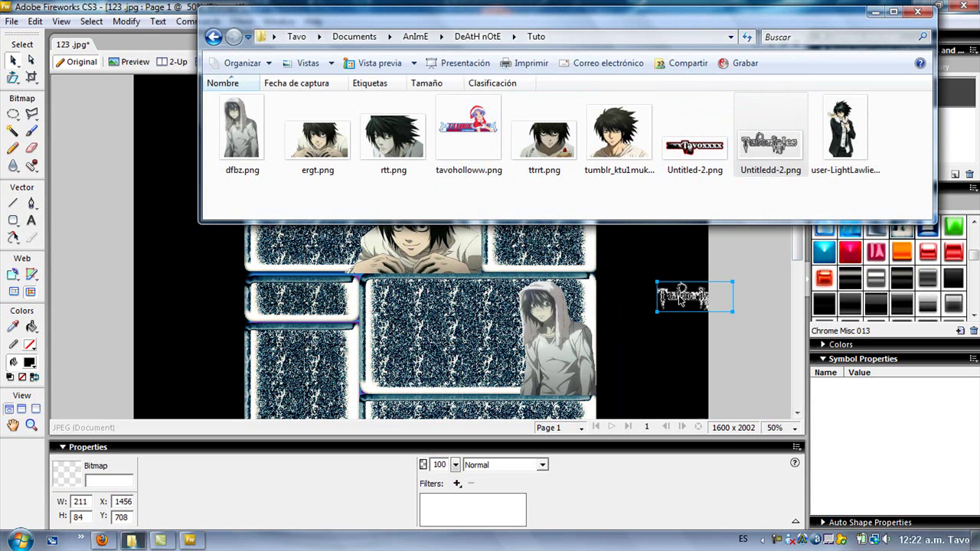
pyautogui.moveTo(592, 222); pyautogui.dragTo(525, 264)
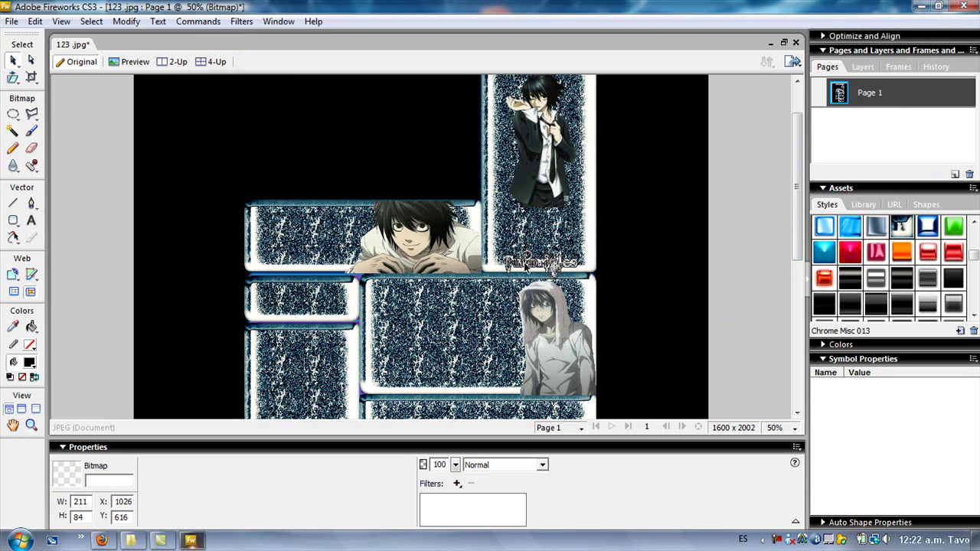
# - Add tavoholloww.png to the black margin left of the panels and rotate it 90° counterclockwise using Skew
pyautogui.click(161, 540)
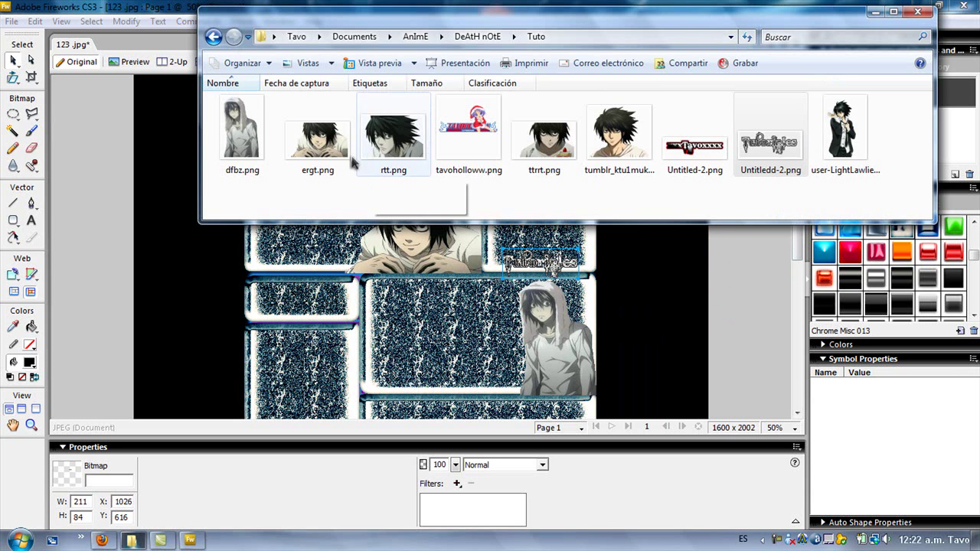
pyautogui.moveTo(469, 137); pyautogui.dragTo(311, 304)
pyautogui.moveTo(347, 333); pyautogui.dragTo(198, 280)
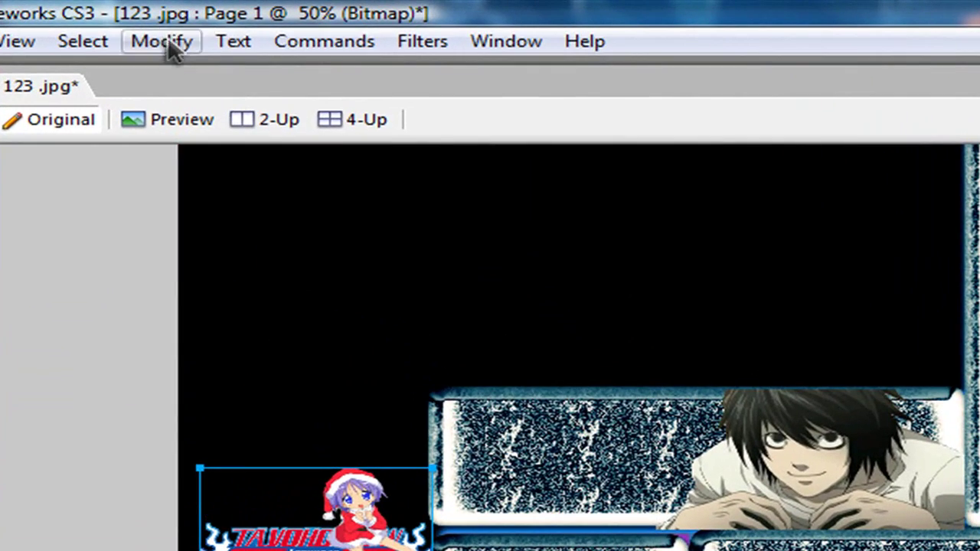
pyautogui.click(161, 41)
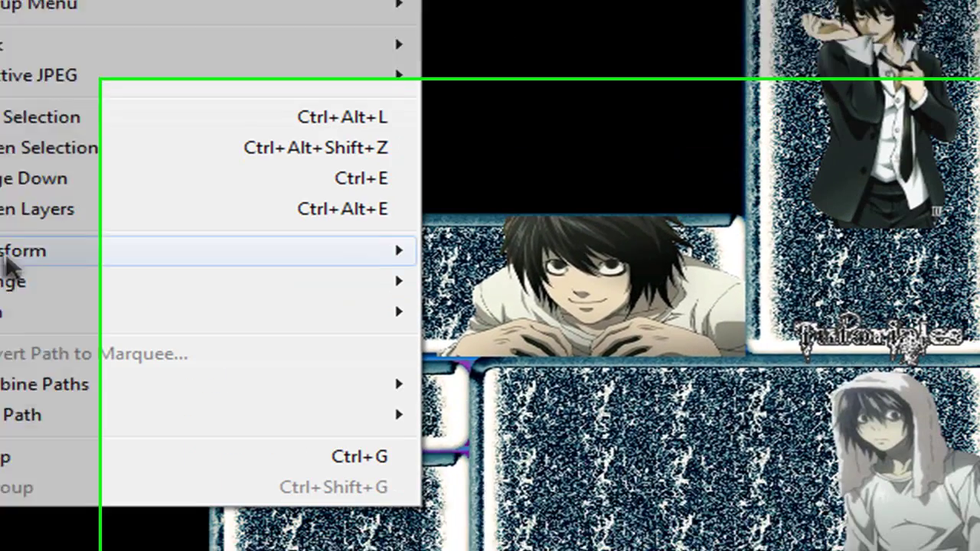
pyautogui.moveTo(220, 422)
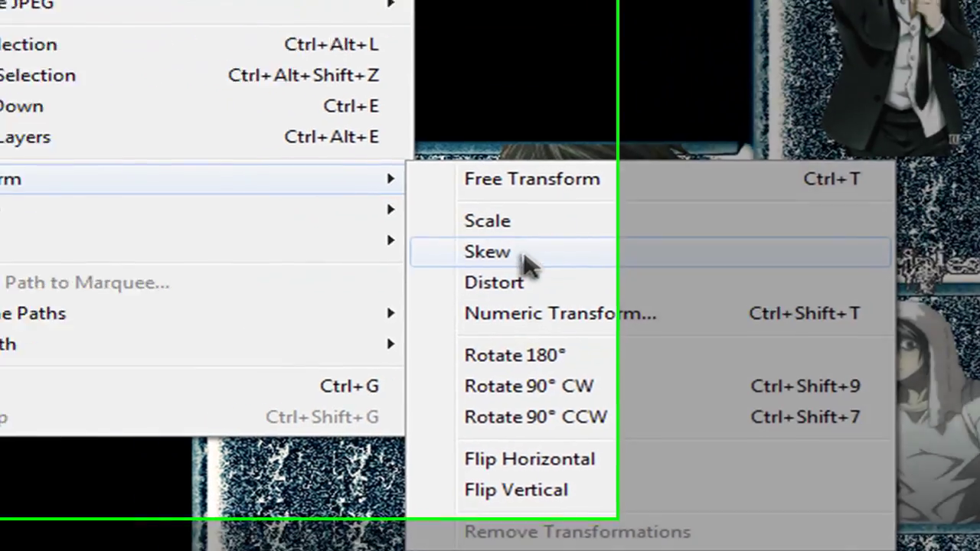
pyautogui.click(437, 243)
pyautogui.moveTo(409, 227); pyautogui.dragTo(97, 163)
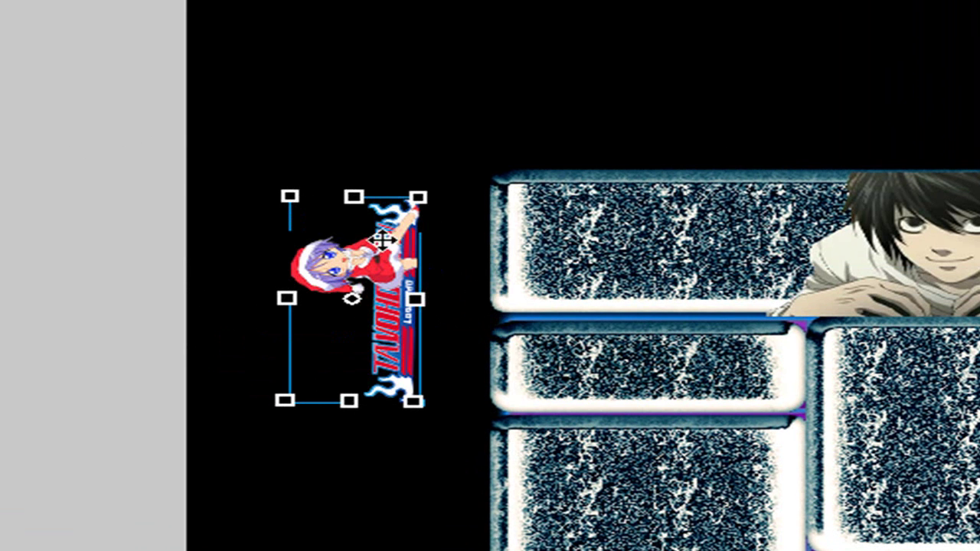
# - Skew the rotated logo so its panel-side edge is taller, set it against the panels' left edge and apply the transformation
pyautogui.moveTo(323, 157)
pyautogui.mouseDown()
pyautogui.moveTo(332, 158)
pyautogui.moveTo(315, 158)
pyautogui.moveTo(322, 161)
pyautogui.mouseUp()
pyautogui.moveTo(291, 193); pyautogui.dragTo(271, 113)
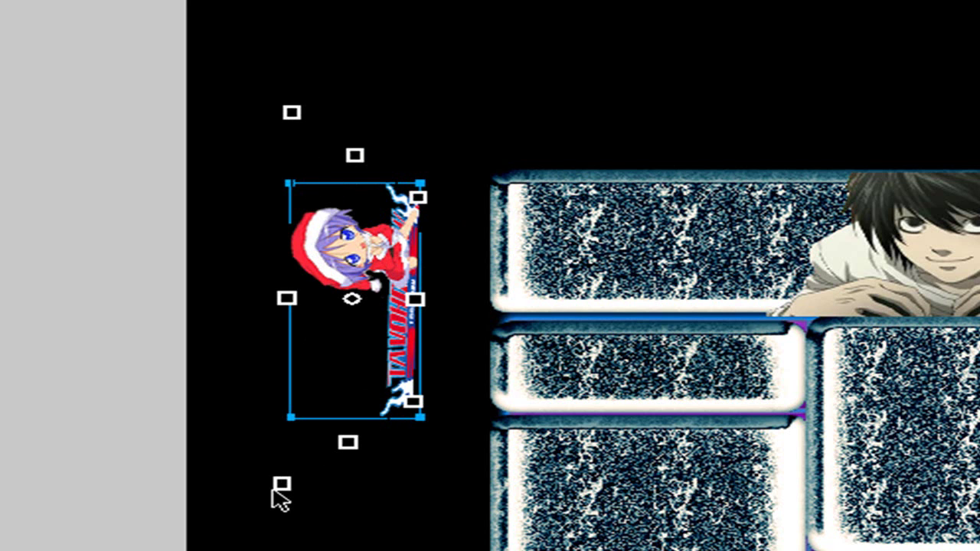
pyautogui.moveTo(282, 491); pyautogui.dragTo(283, 404)
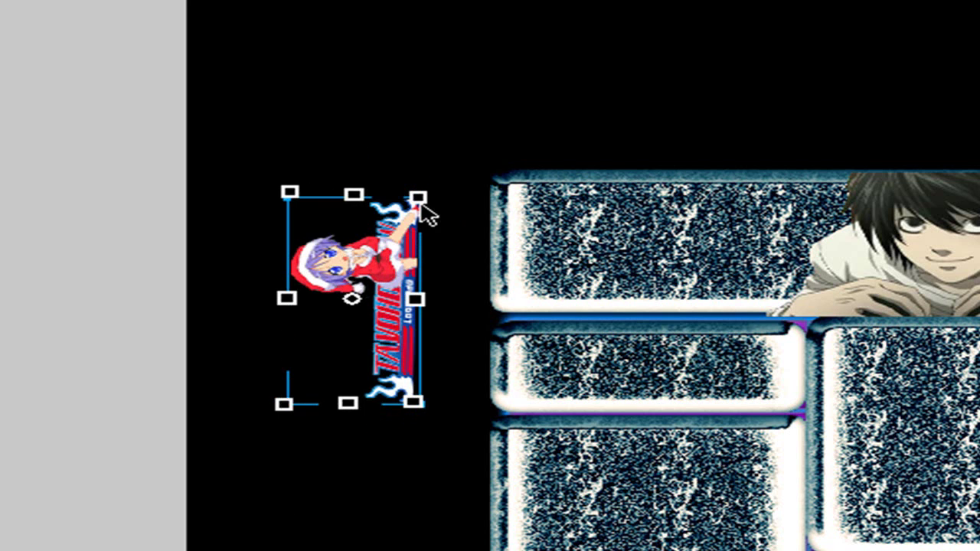
pyautogui.moveTo(418, 198); pyautogui.dragTo(421, 82)
pyautogui.moveTo(351, 277); pyautogui.dragTo(399, 297)
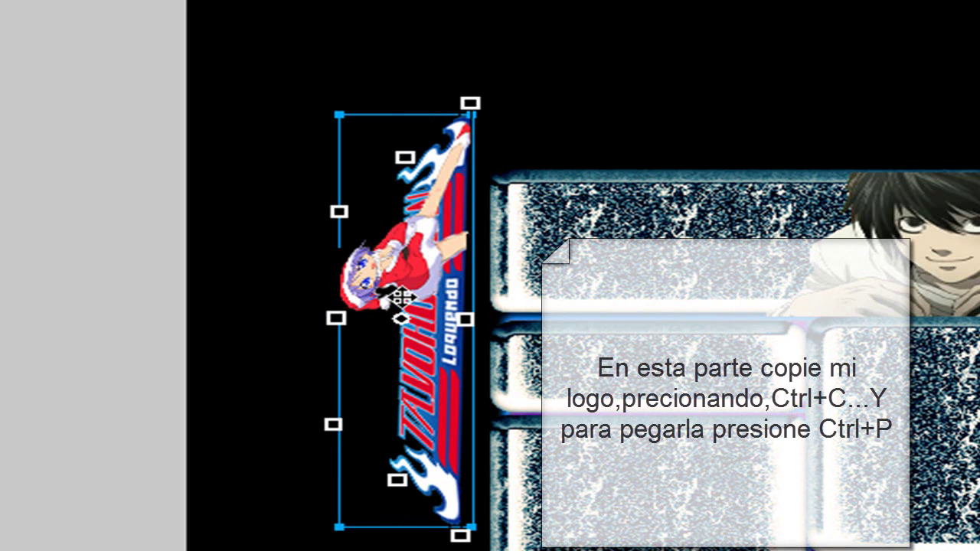
pyautogui.doubleClick(401, 297)
# - Place a pasted copy of the vertical logo, rotated 180° using Skew, against the panels' right edge
pyautogui.moveTo(414, 304); pyautogui.dragTo(659, 239)
pyautogui.hotkey('ctrl', 'v')
pyautogui.click(60, 17)
pyautogui.moveTo(165, 279)
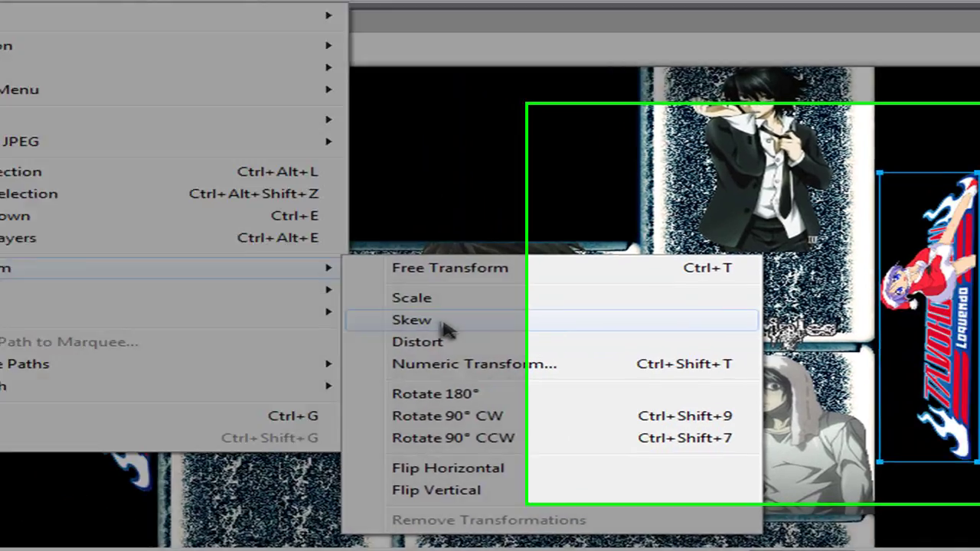
pyautogui.click(566, 328)
pyautogui.moveTo(571, 44); pyautogui.dragTo(586, 421)
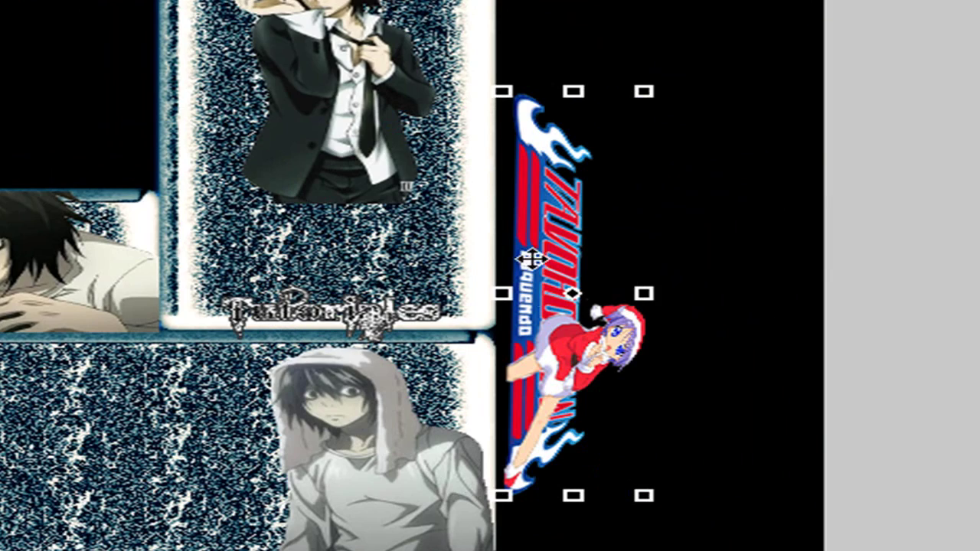
pyautogui.moveTo(569, 258); pyautogui.dragTo(570, 299)
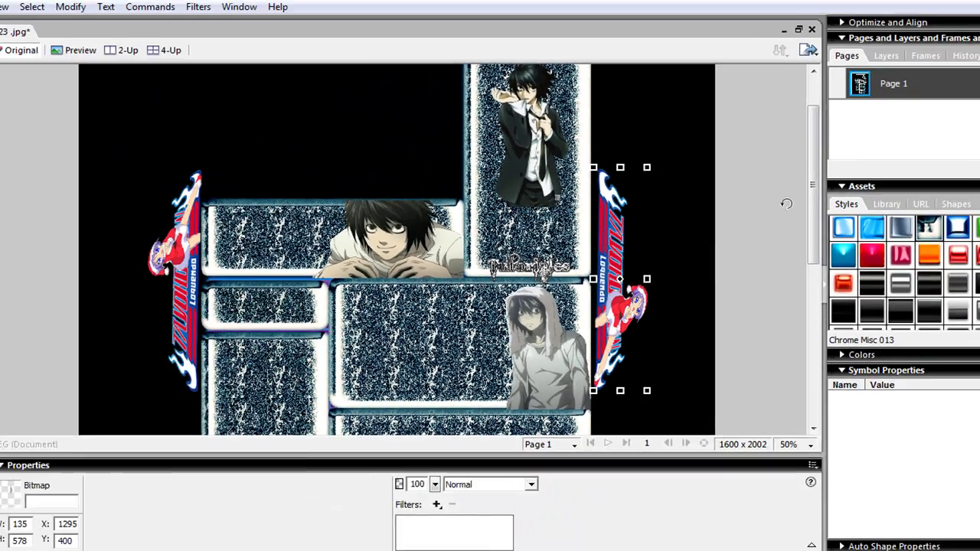
# - Add the Untitled-2.png logo from the Tuto folder and place it over the top banner panel, above the tall upper panel
pyautogui.moveTo(801, 240); pyautogui.dragTo(802, 323)
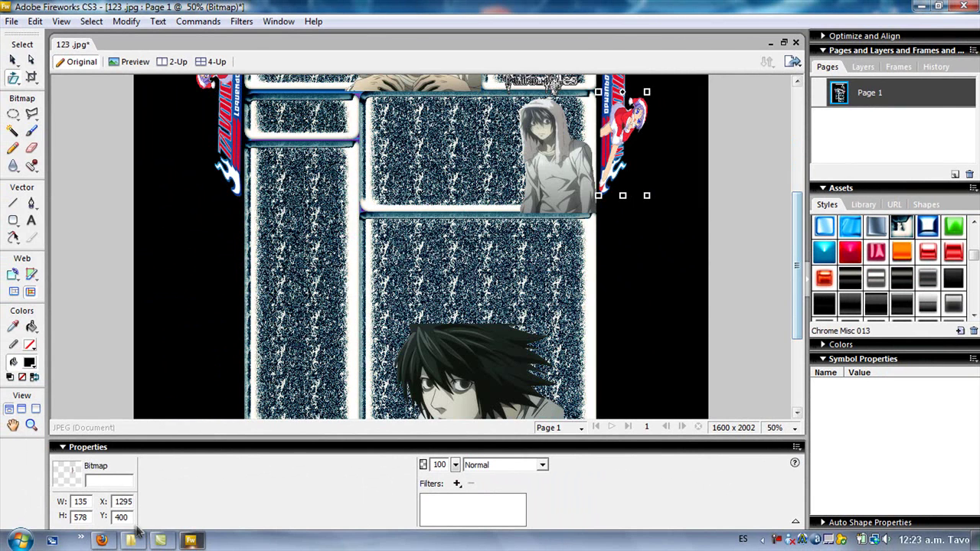
pyautogui.moveTo(132, 535)
pyautogui.click(134, 509)
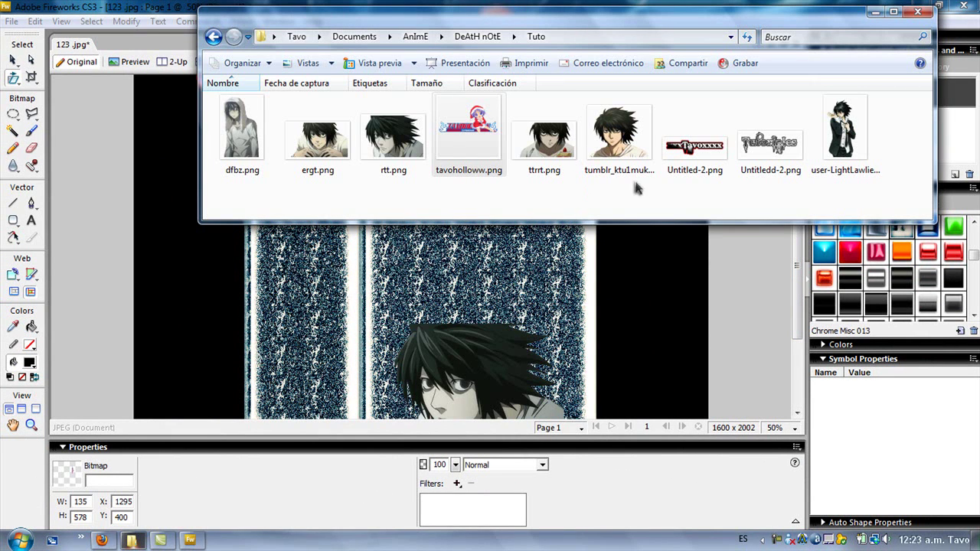
pyautogui.moveTo(691, 147)
pyautogui.mouseDown()
pyautogui.moveTo(653, 282)
pyautogui.moveTo(682, 234)
pyautogui.moveTo(691, 128)
pyautogui.mouseUp()
pyautogui.click(796, 326)
pyautogui.moveTo(794, 245); pyautogui.dragTo(794, 130)
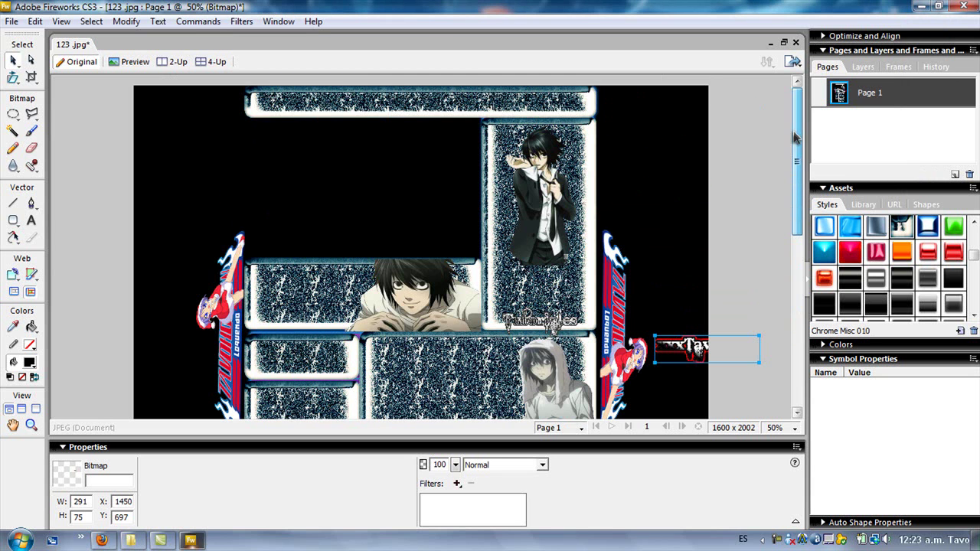
pyautogui.moveTo(684, 352); pyautogui.dragTo(643, 252)
pyautogui.moveTo(585, 176); pyautogui.dragTo(482, 104)
# - Skew the banner logo so its outer end is much taller, about 238 px high, and shift the black-suited figure lower in its panel
pyautogui.click(126, 21)
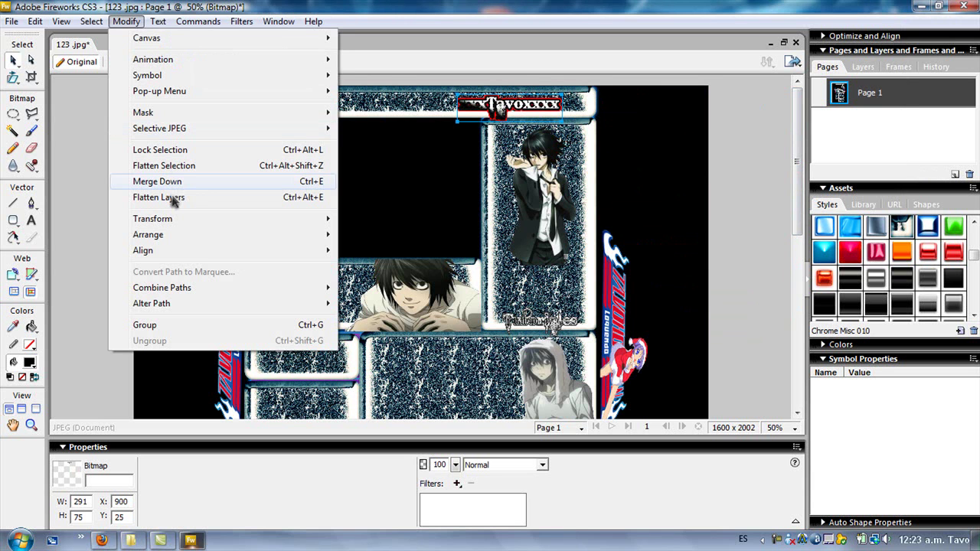
pyautogui.moveTo(163, 218)
pyautogui.click(388, 255)
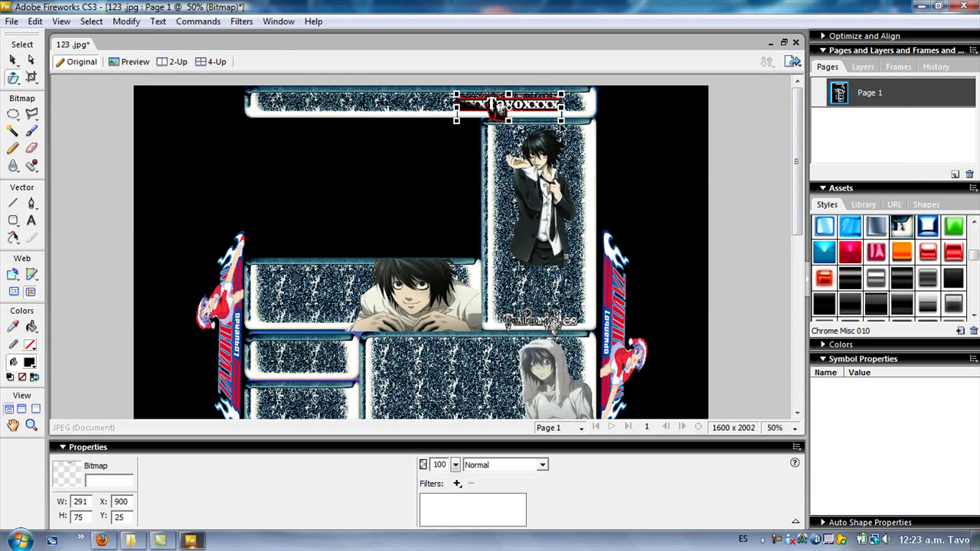
pyautogui.moveTo(561, 122); pyautogui.dragTo(563, 203)
pyautogui.moveTo(496, 120)
pyautogui.mouseDown()
pyautogui.moveTo(503, 142)
pyautogui.moveTo(488, 123)
pyautogui.mouseUp()
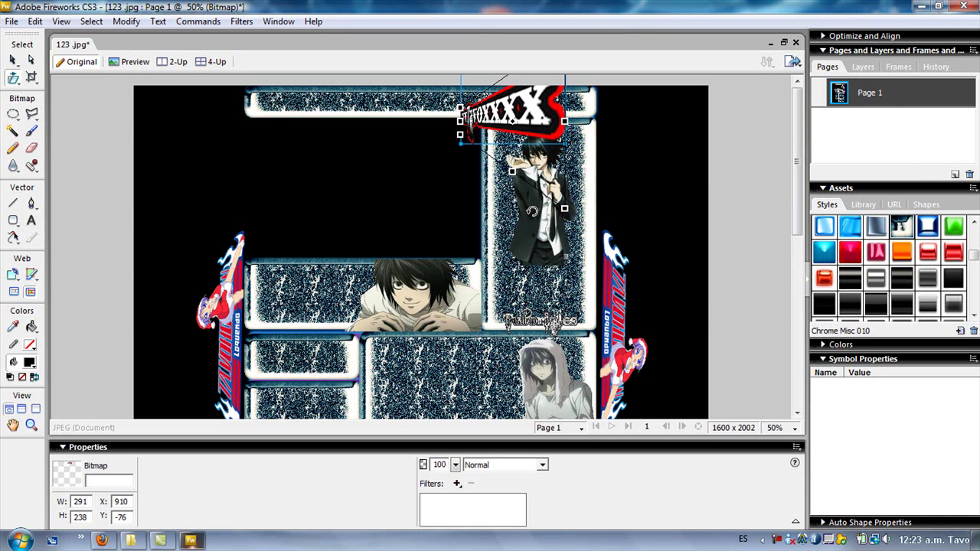
pyautogui.click(15, 62)
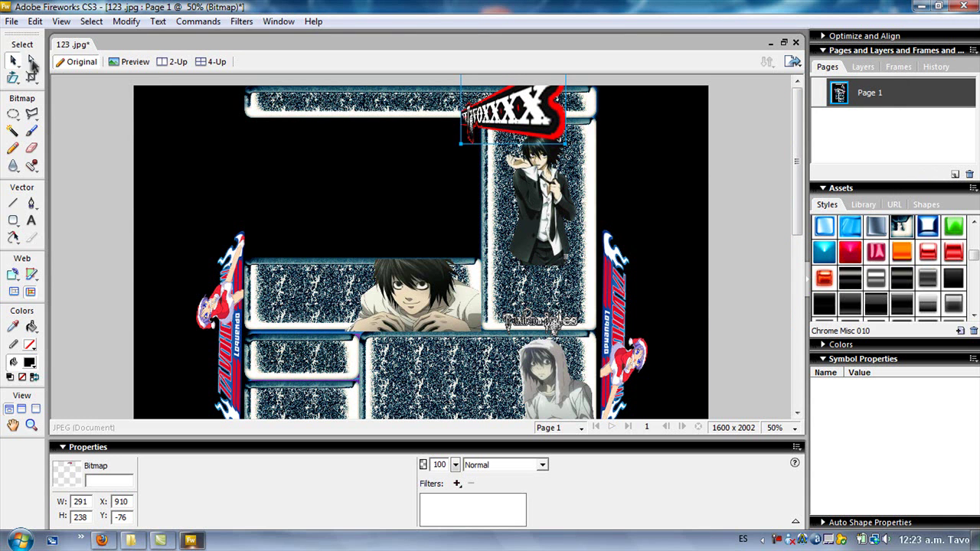
pyautogui.moveTo(535, 192); pyautogui.dragTo(536, 223)
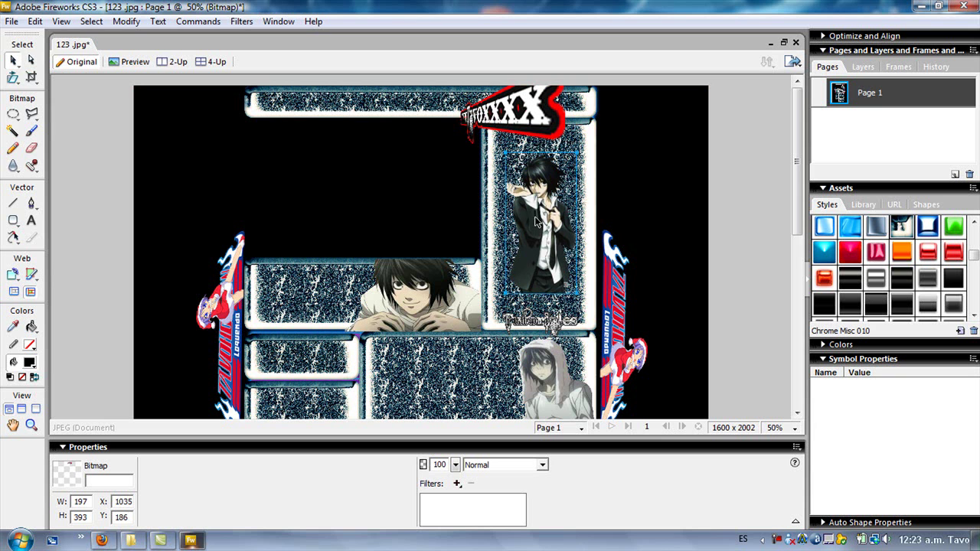
# - Add the tumblr_ktu1muk... portrait from the Tuto folder to the tall narrow panel and resize it to about 273 x 394 px
pyautogui.moveTo(798, 155); pyautogui.dragTo(794, 208)
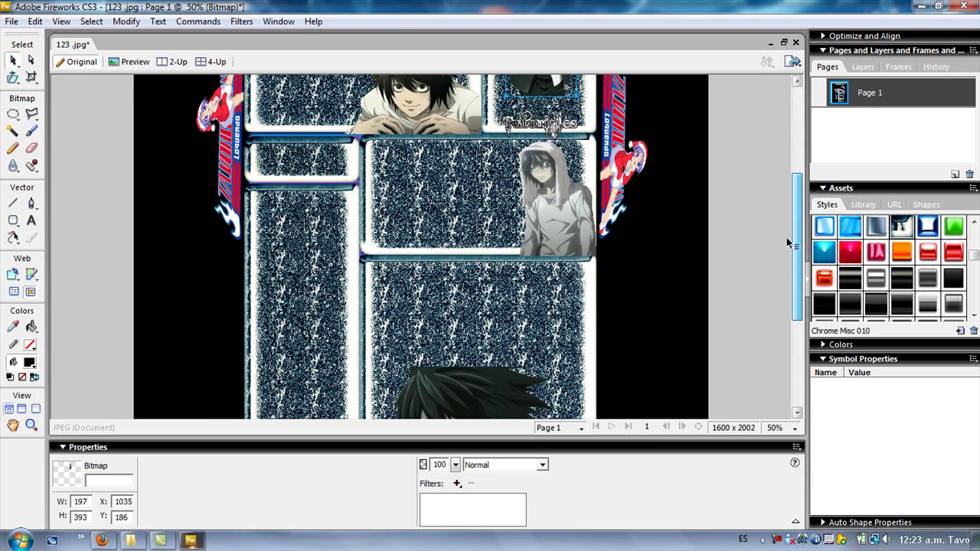
pyautogui.click(132, 540)
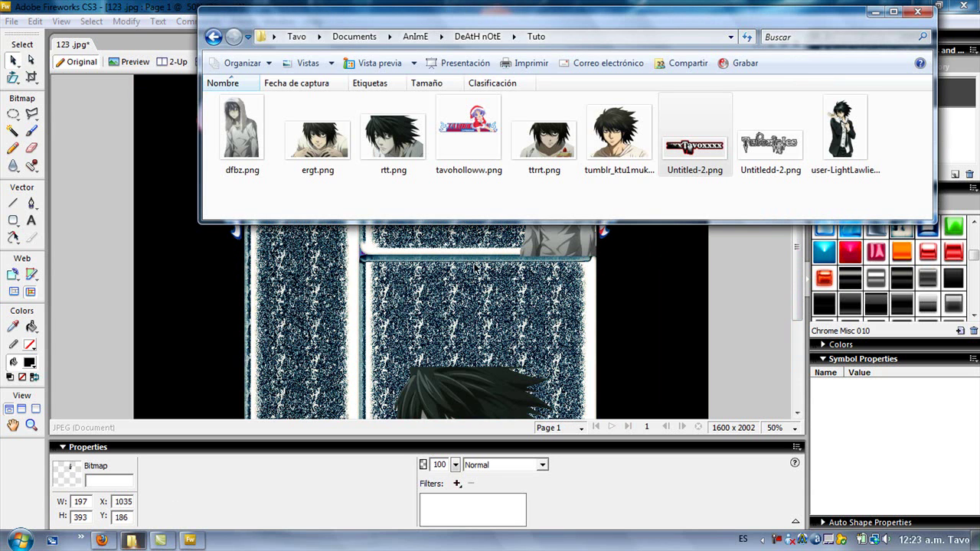
pyautogui.moveTo(624, 137); pyautogui.dragTo(282, 335)
pyautogui.moveTo(332, 369); pyautogui.dragTo(290, 271)
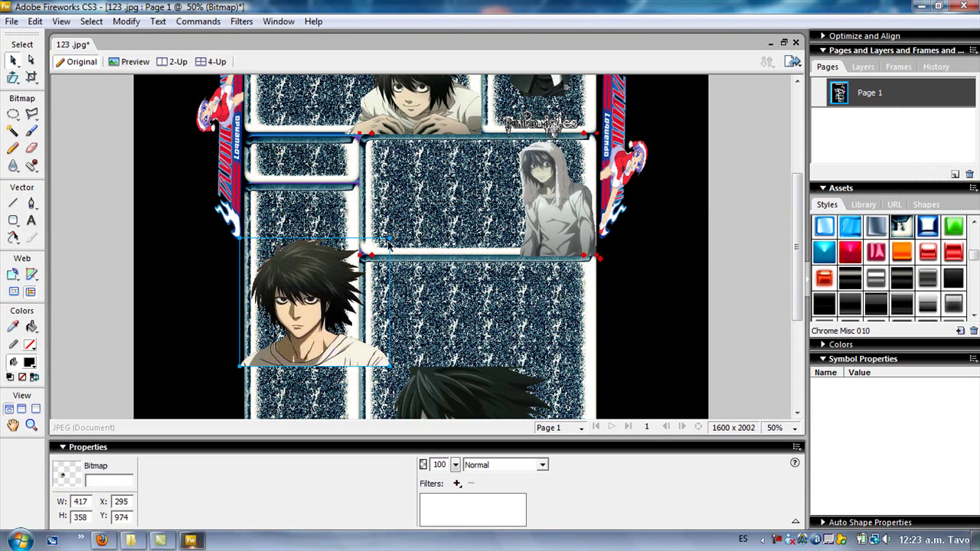
pyautogui.moveTo(390, 239); pyautogui.dragTo(338, 225)
pyautogui.moveTo(282, 278); pyautogui.dragTo(296, 305)
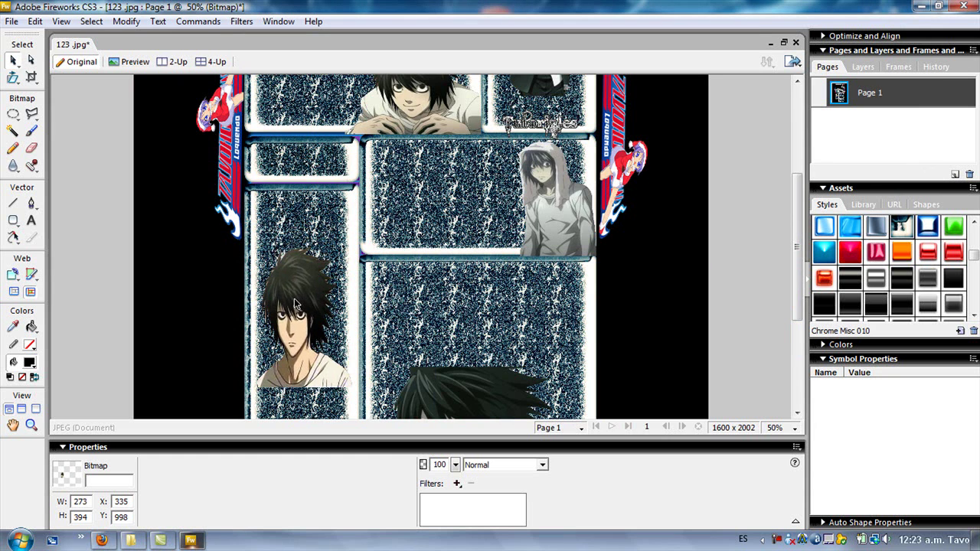
# - Move the dark-haired portrait down so it rests on the narrow panel's lower edge
pyautogui.scroll(-5, 505, 221)
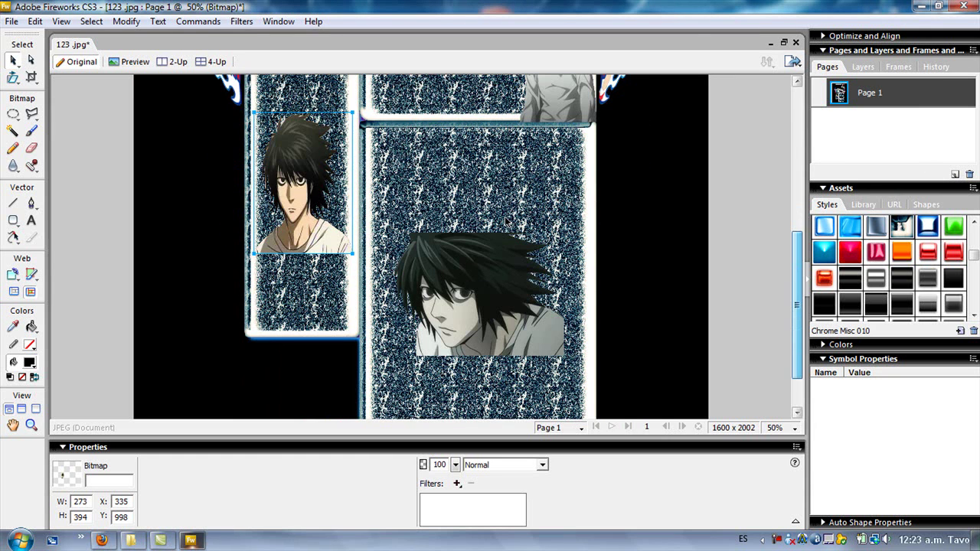
pyautogui.moveTo(291, 198); pyautogui.dragTo(291, 286)
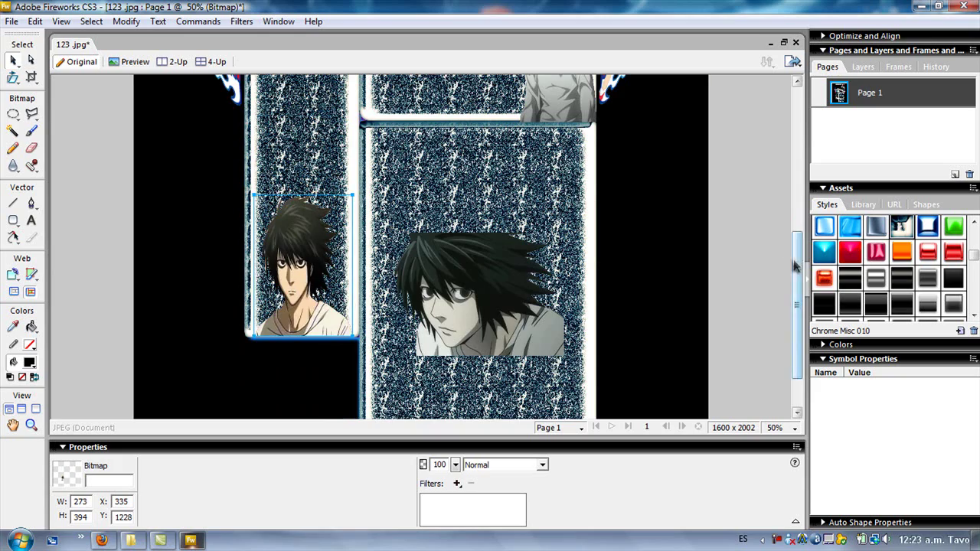
pyautogui.scroll(8, 793, 264)
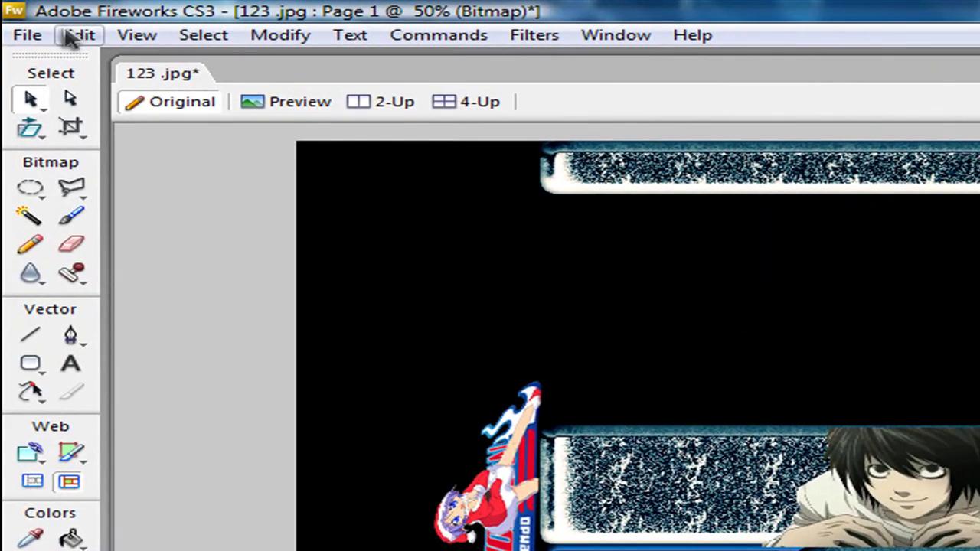
# - Try to save the design to the desktop under the name "Tavohollow >D" in Flattened PNG format
pyautogui.click(23, 34)
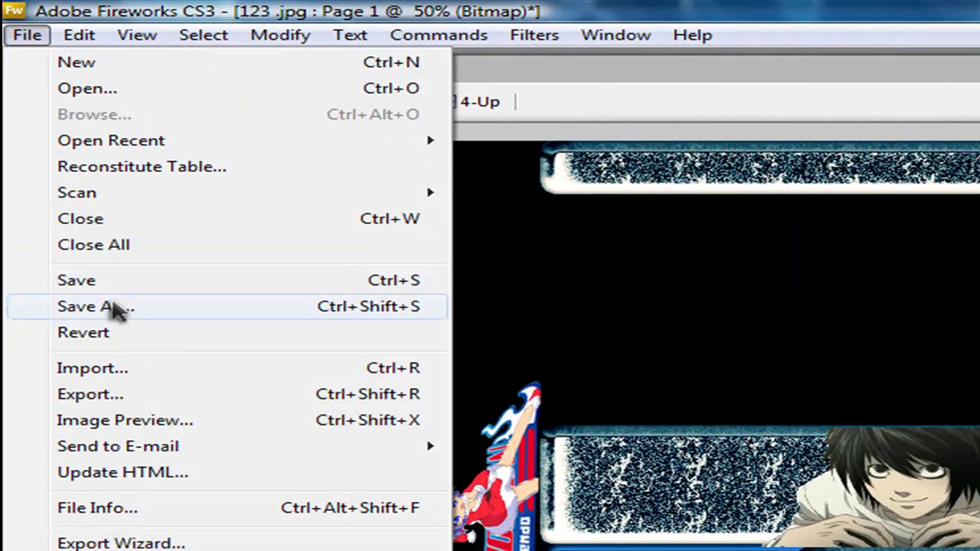
pyautogui.click(115, 310)
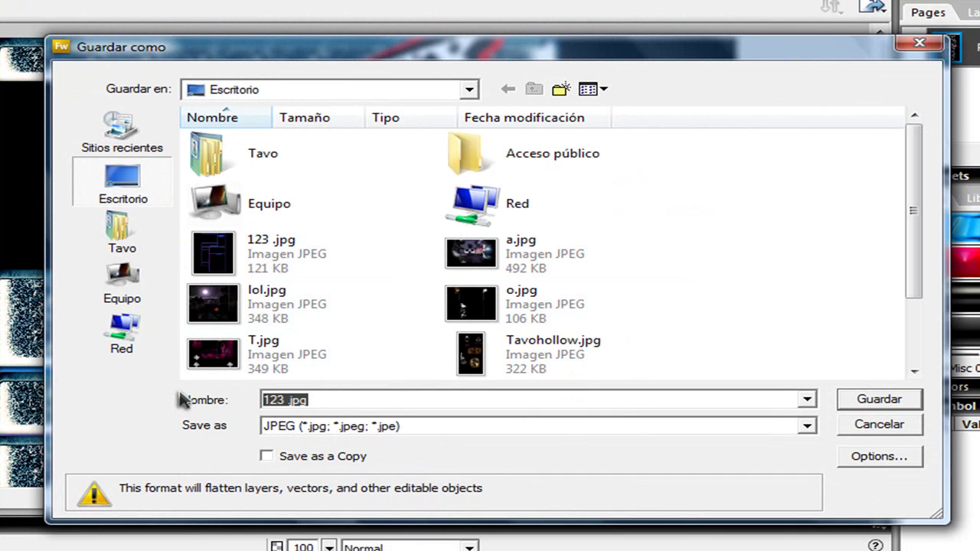
pyautogui.write('Tavoh')
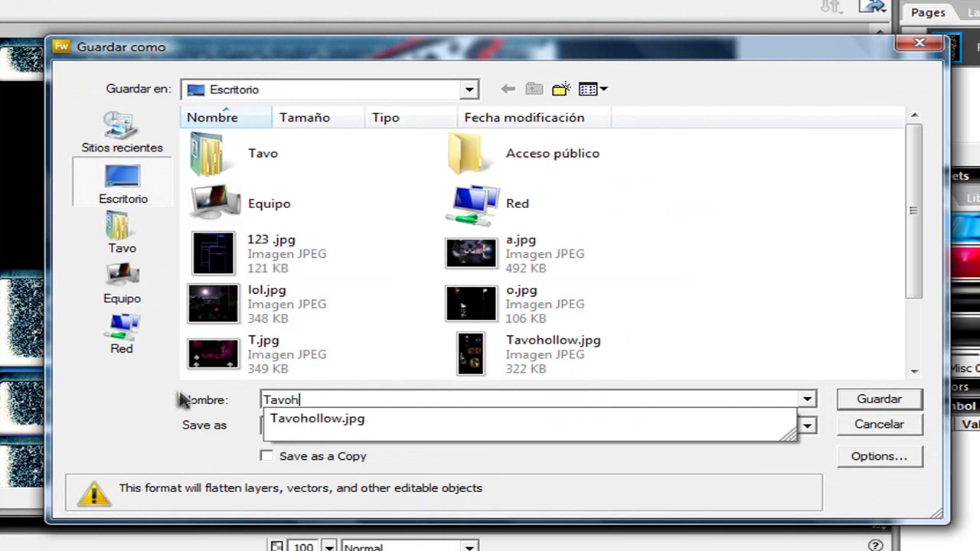
pyautogui.write('ollow >D')
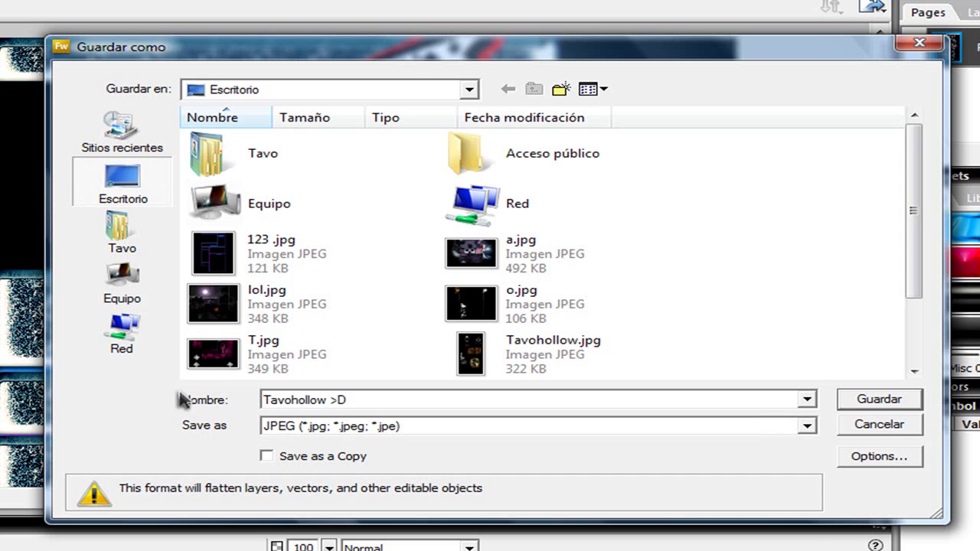
pyautogui.click(806, 426)
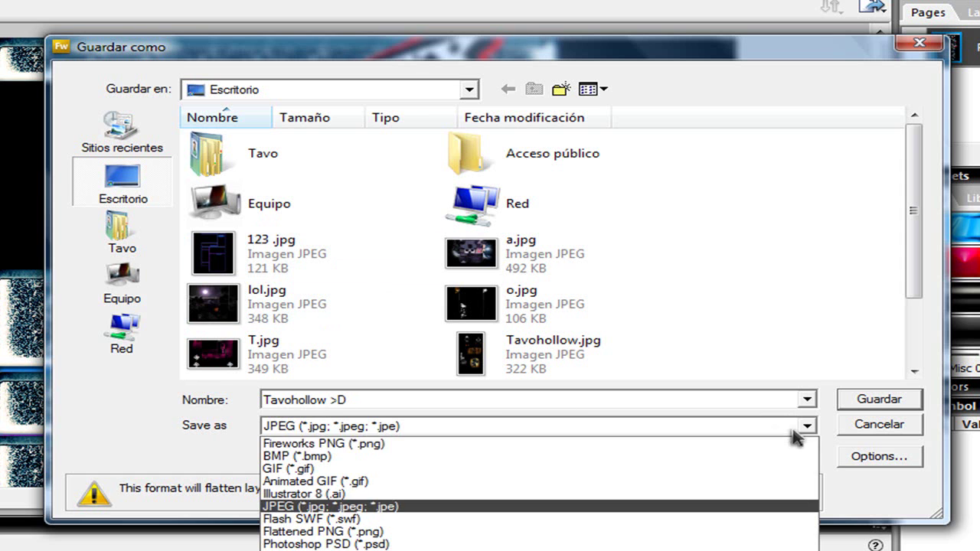
pyautogui.click(391, 531)
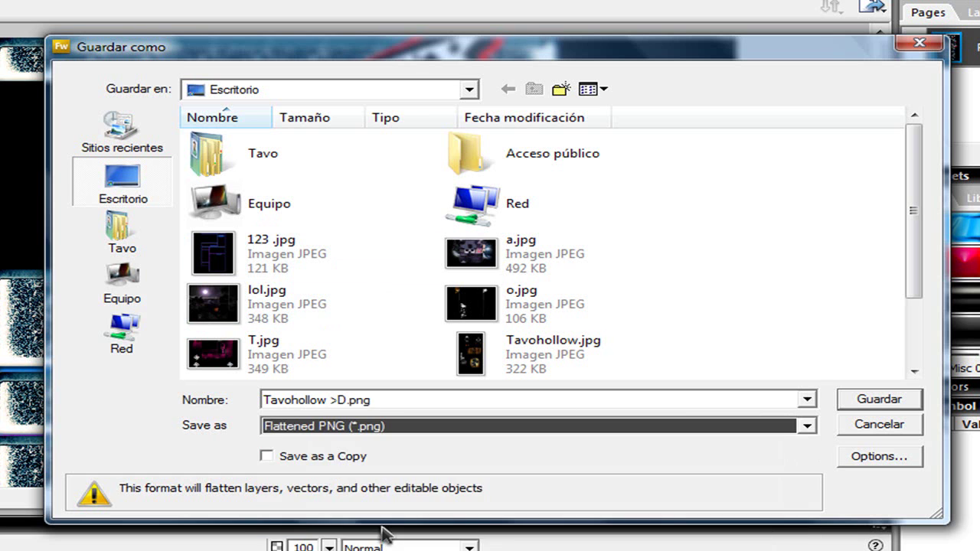
pyautogui.click(880, 400)
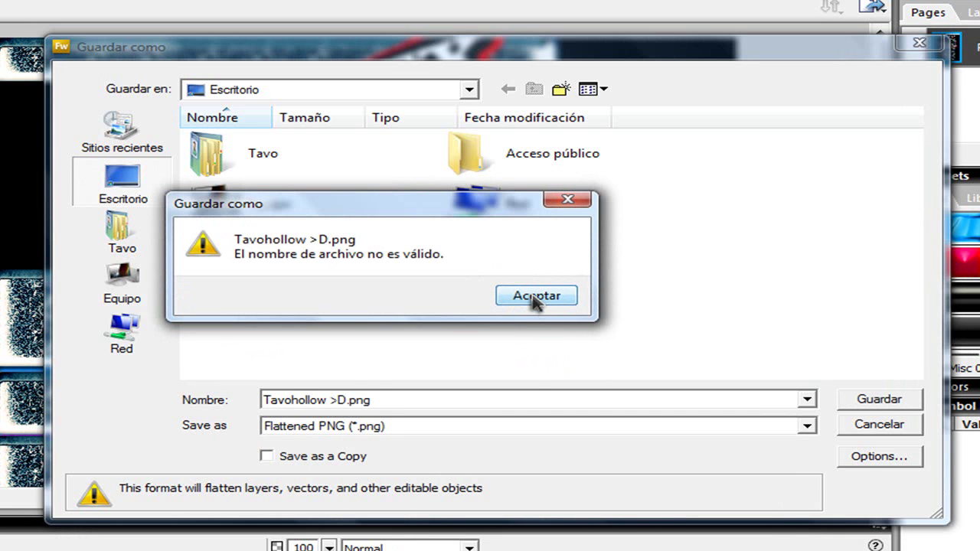
# - Remove ">D" from the file name and save the design as "Tavohollow .png"
pyautogui.click(536, 295)
pyautogui.click(338, 401)
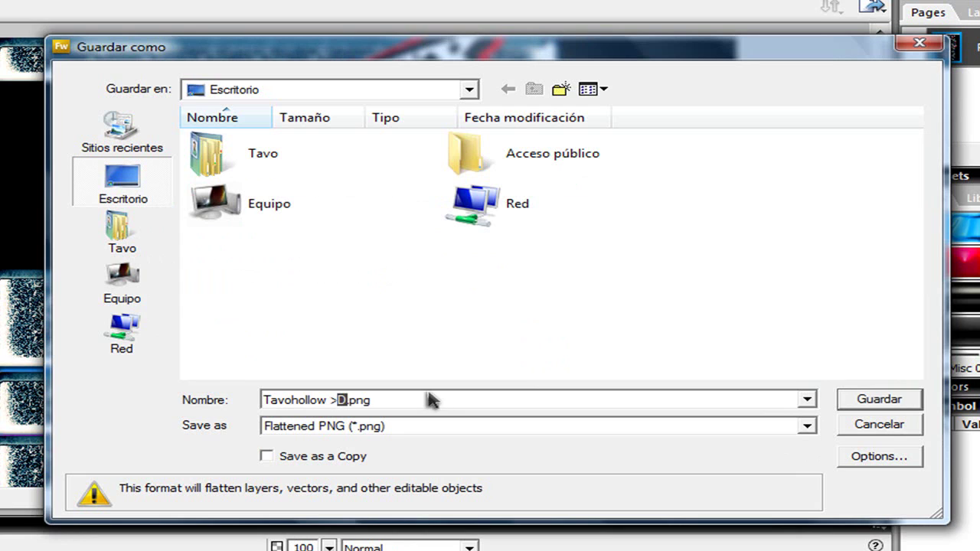
pyautogui.click(878, 399)
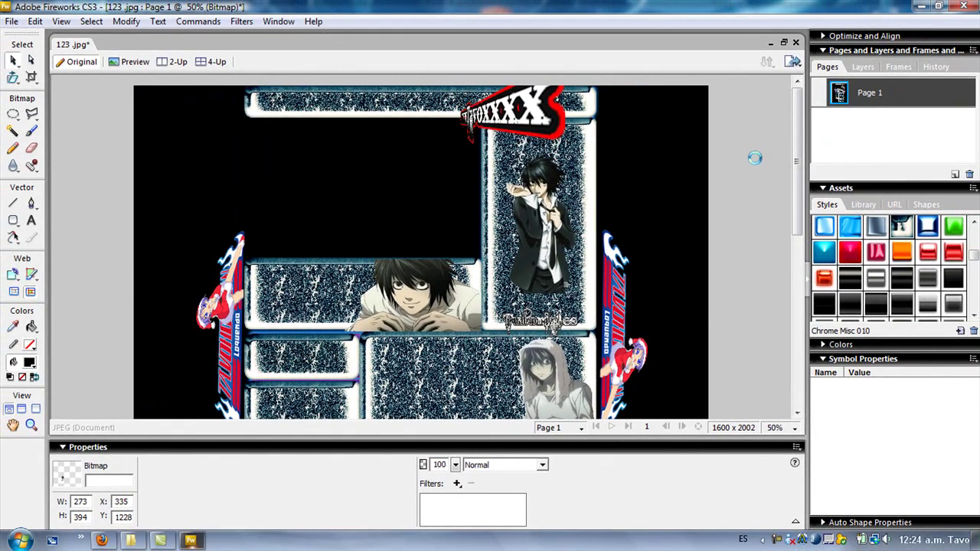
# - Minimize Fireworks, move the Tavohollow .png icon away from the desktop corner and open the image in Windows Photo Gallery
pyautogui.click(924, 10)
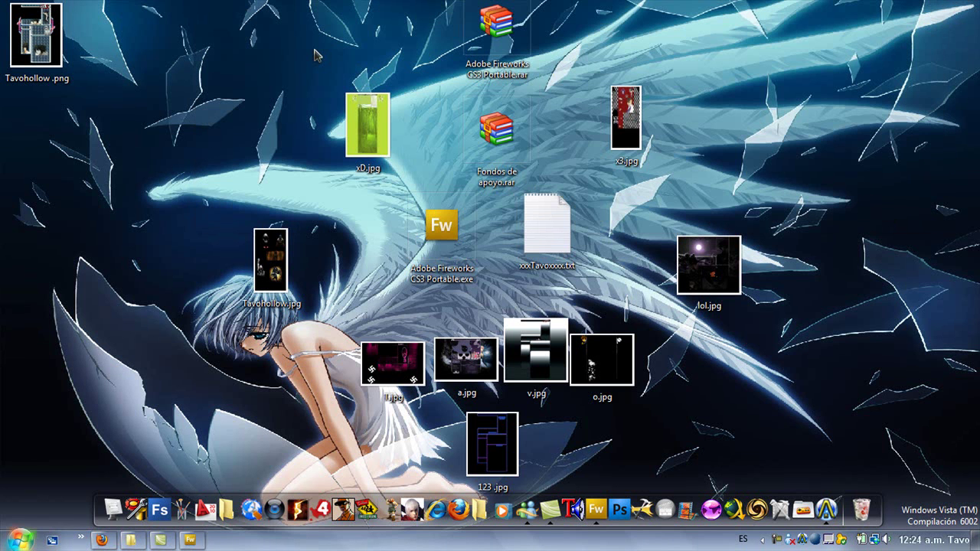
pyautogui.moveTo(36, 39); pyautogui.dragTo(138, 109)
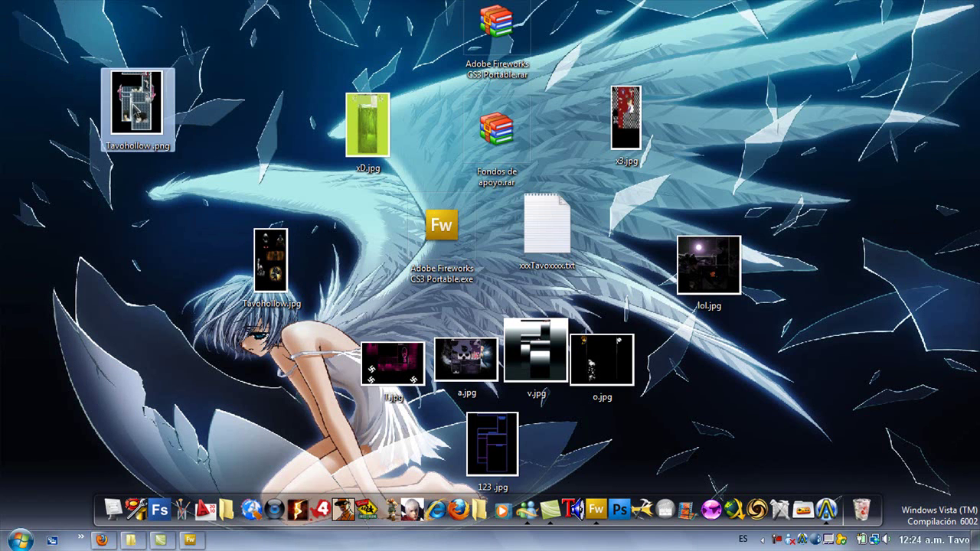
pyautogui.doubleClick(138, 111)
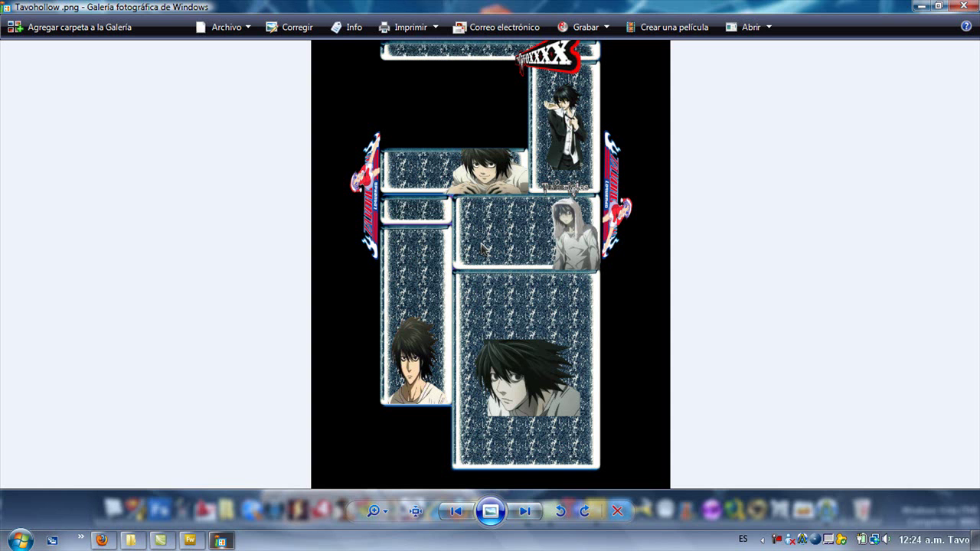